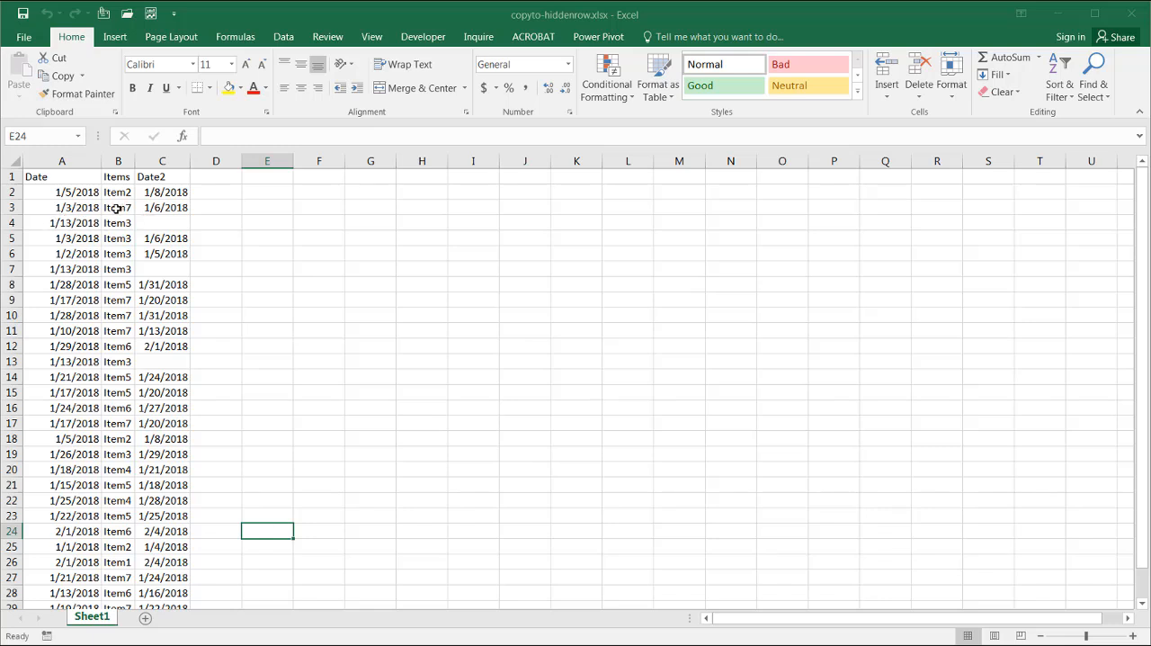
Turn on filtering for the list and filter the Date2 column to show only blanks
click(116, 209)
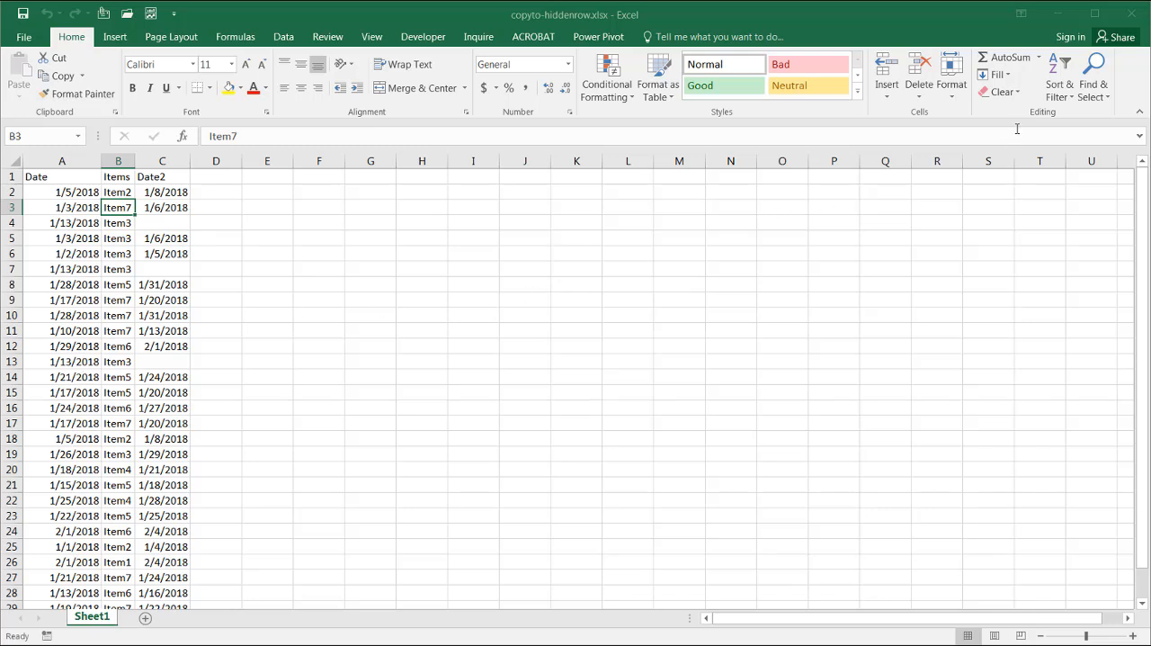
click(1051, 99)
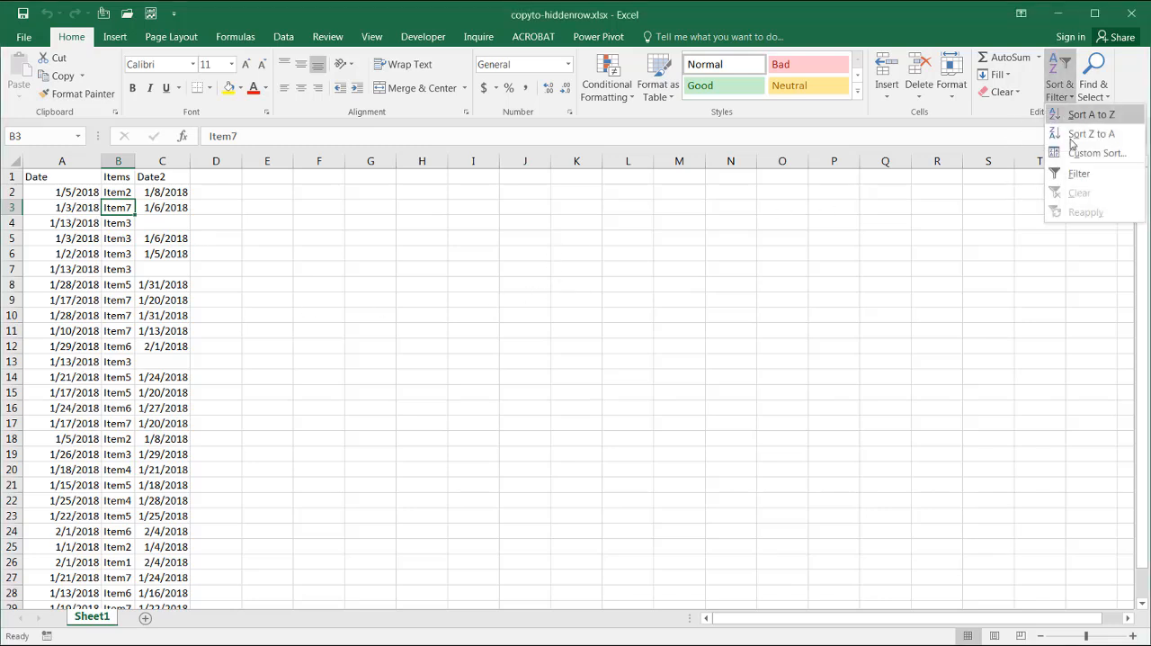
click(1074, 174)
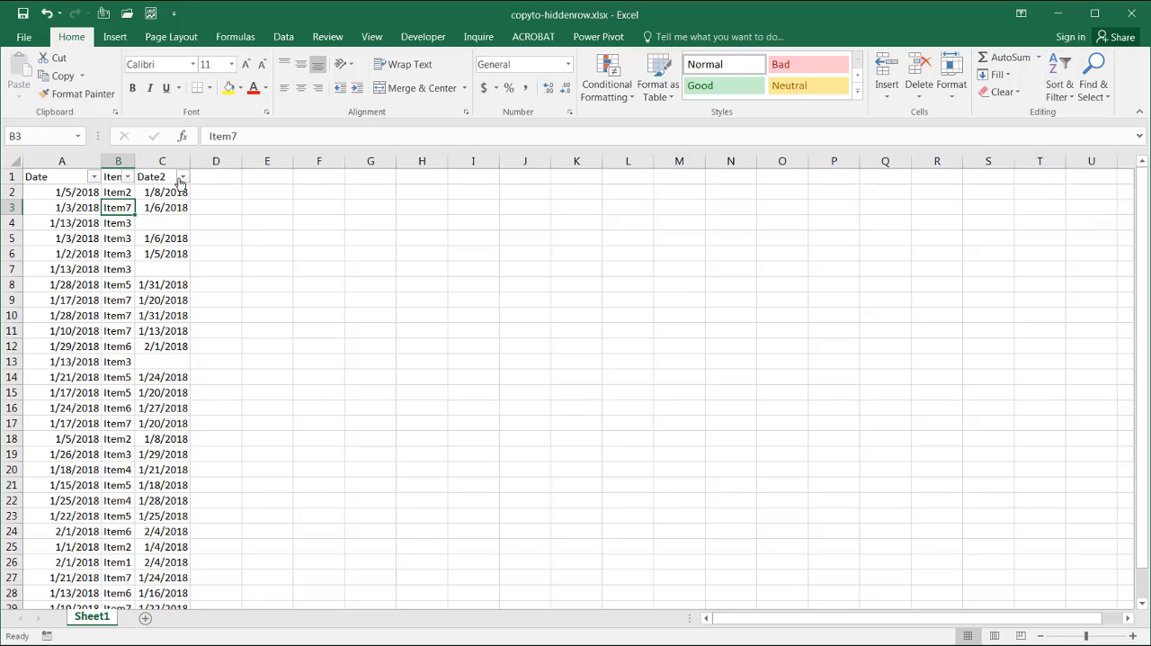
click(182, 177)
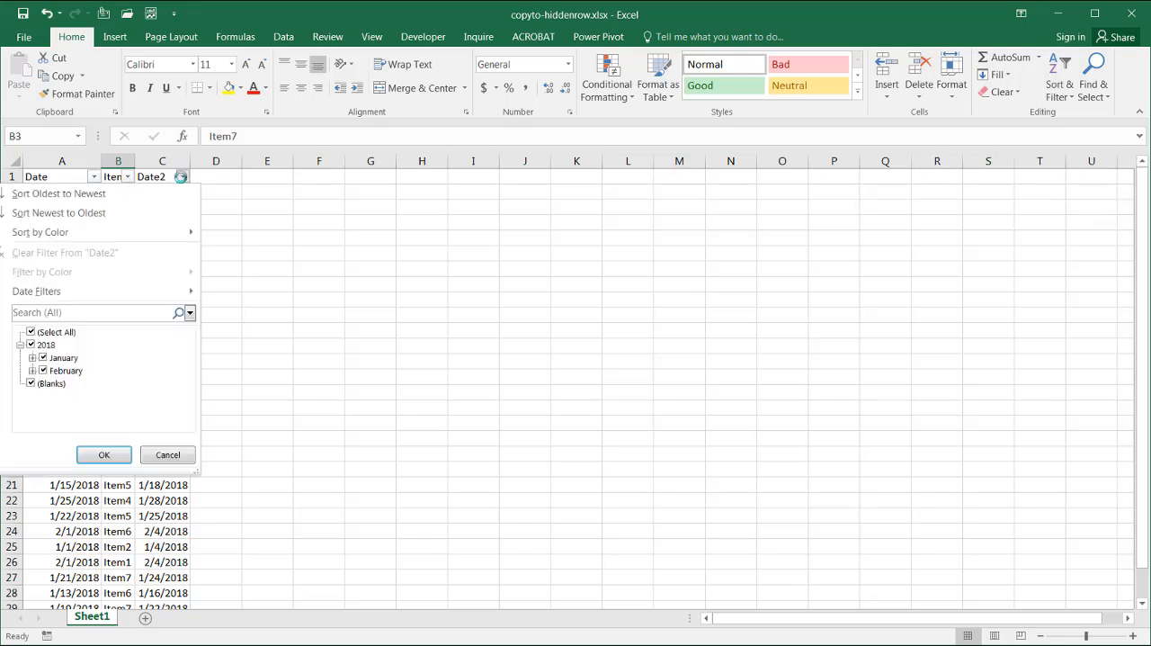
click(32, 331)
click(32, 384)
click(99, 454)
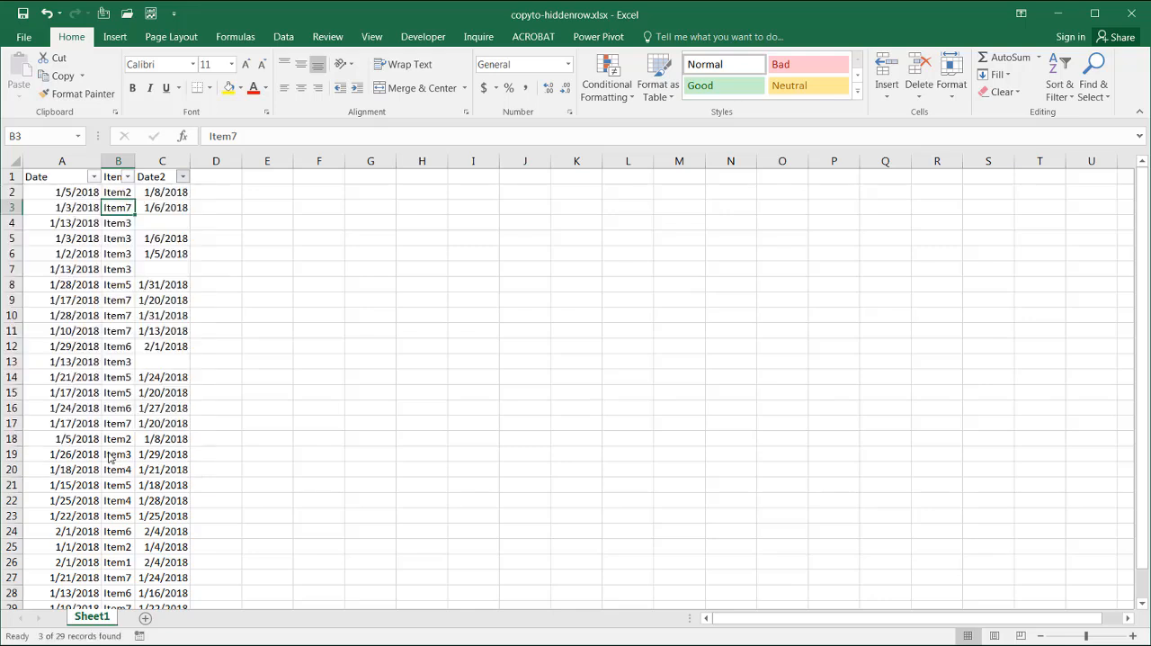
Try copying the three visible Date values into the filtered Date2 column starting at C4, and clear the Date2 filter to check the placement
drag(86, 191, 77, 222)
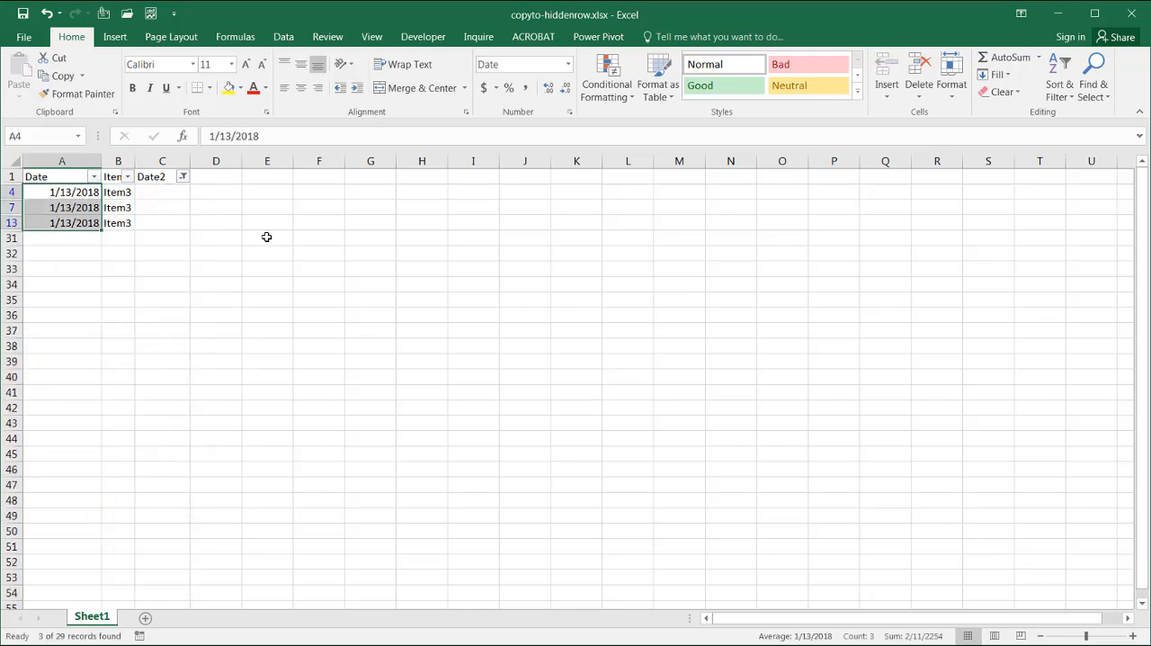
key(ctrl+c)
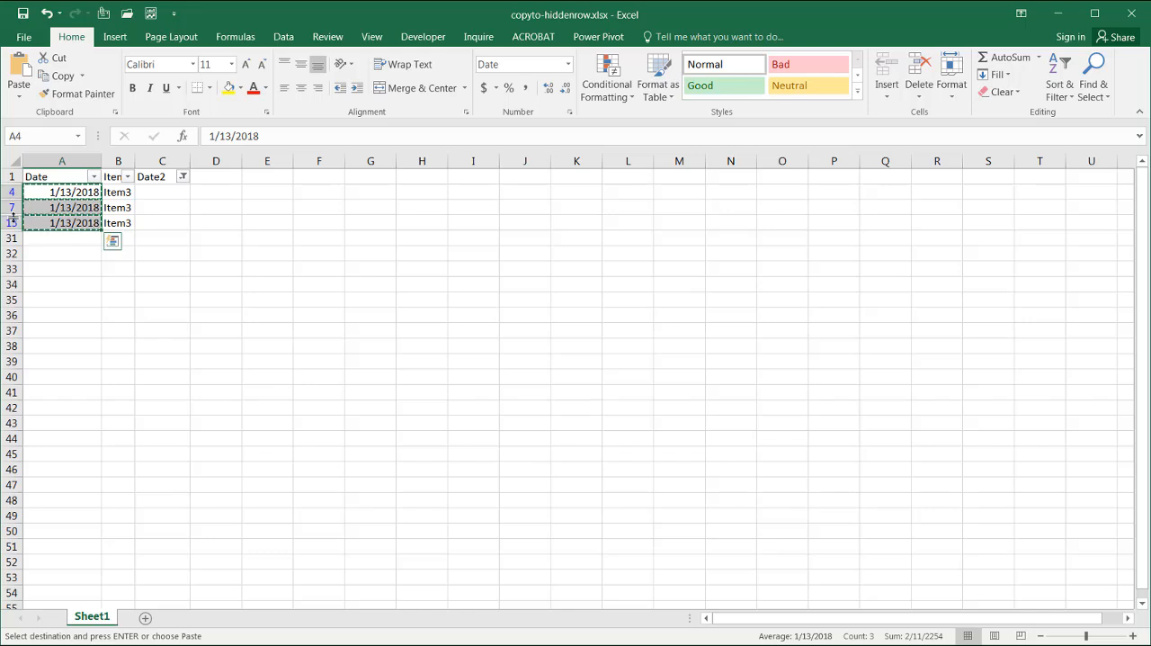
click(169, 192)
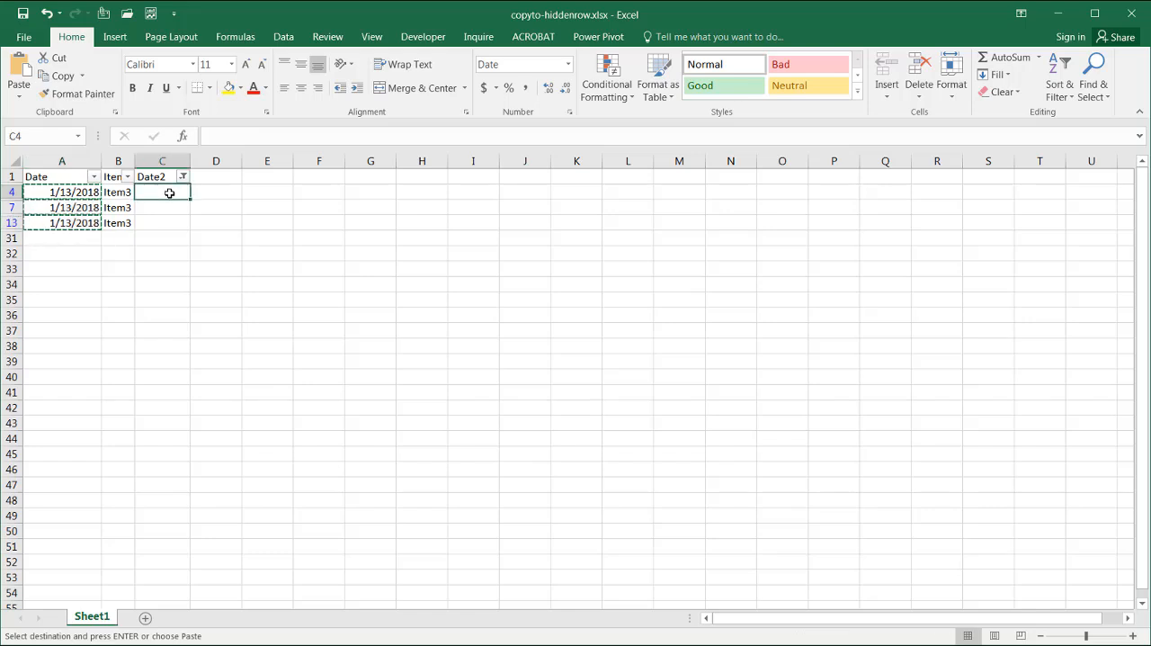
key(ctrl+v)
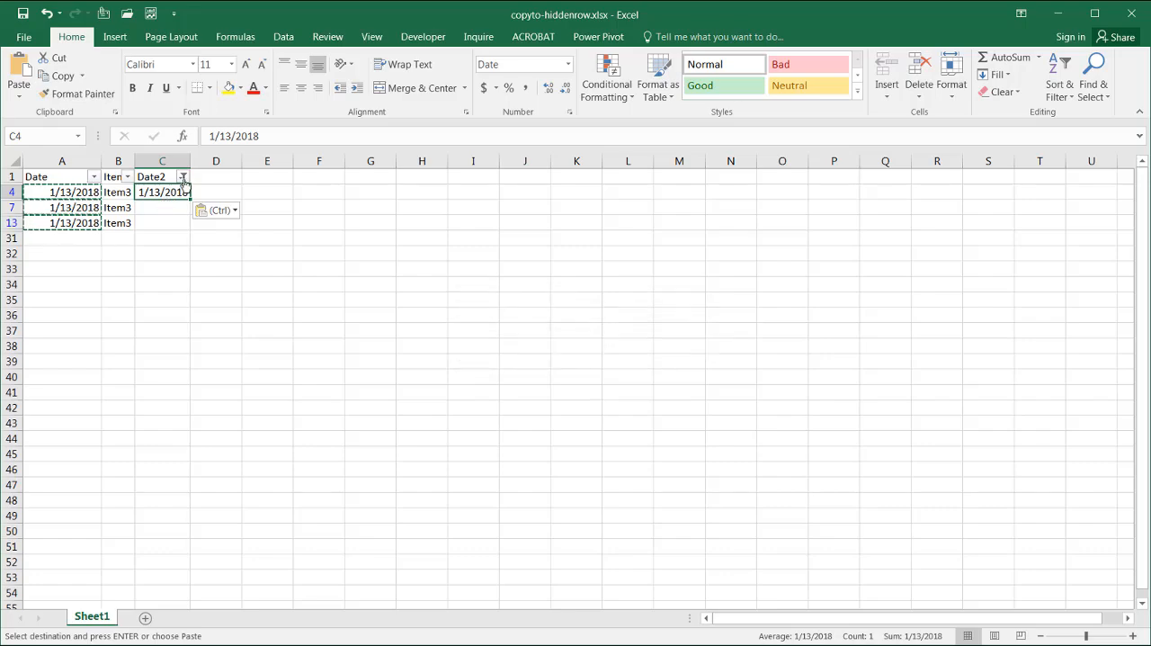
click(183, 177)
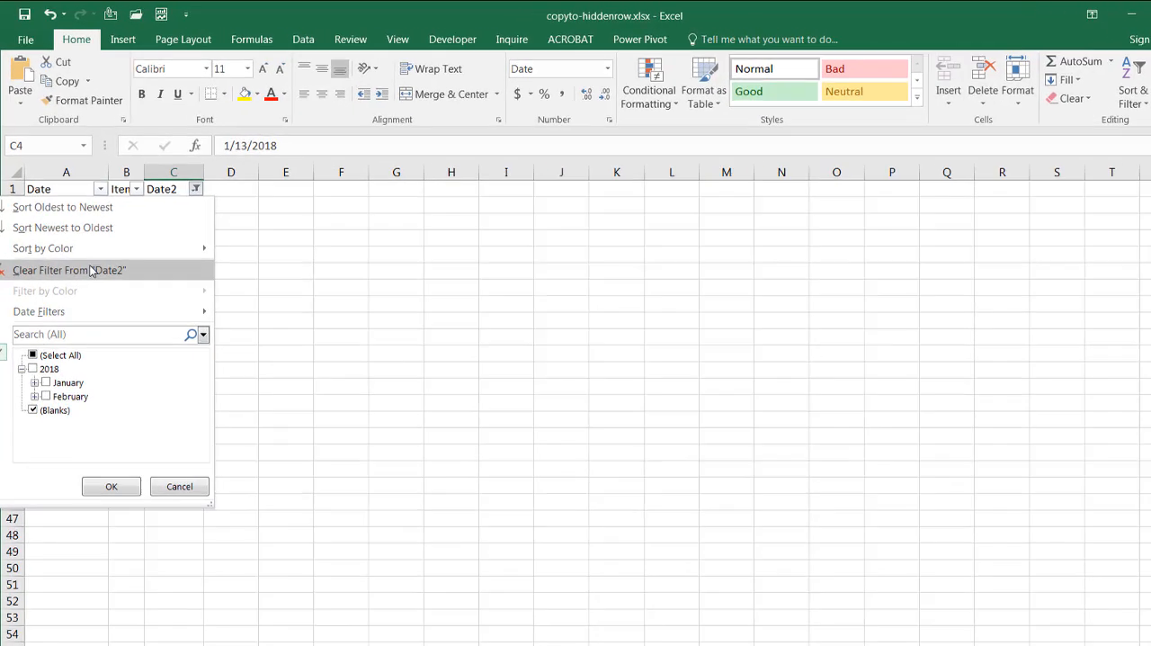
click(90, 254)
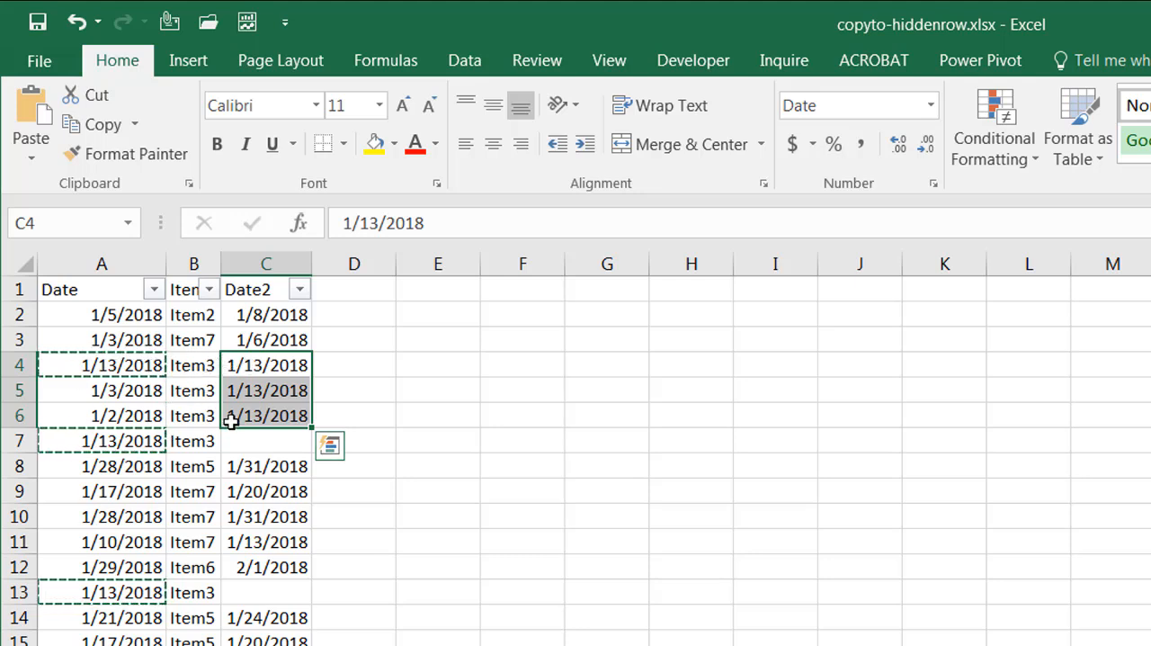
Undo the clearing of the Date2 filter and the pasting of the dates
click(457, 464)
key(ctrl+z)
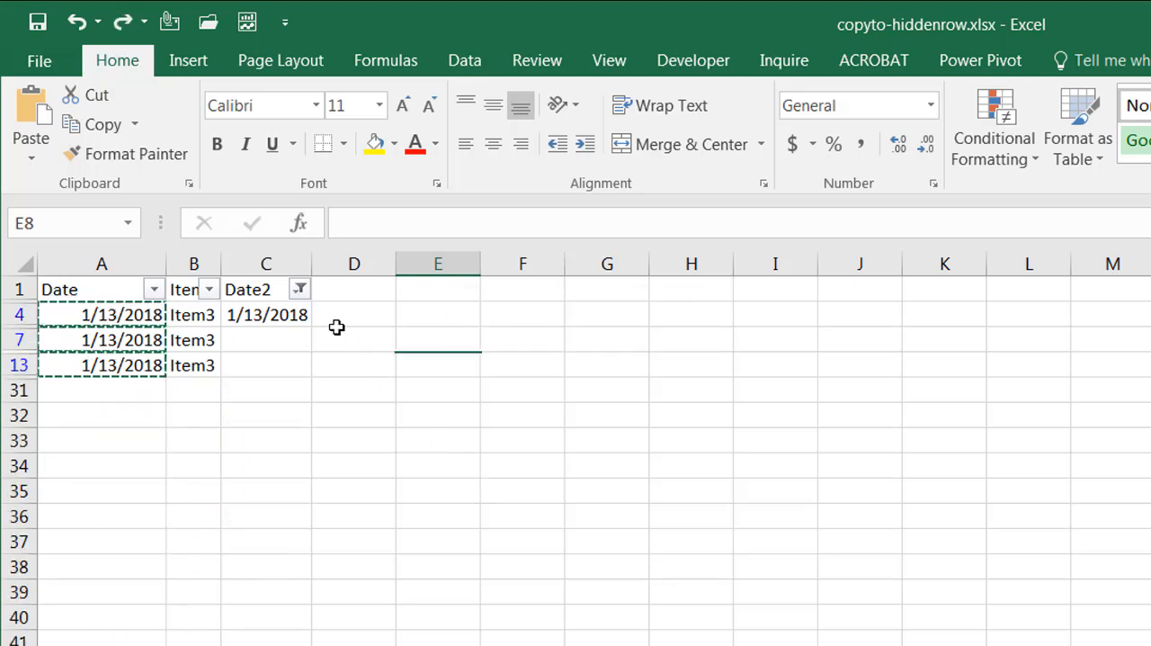
key(ctrl+z)
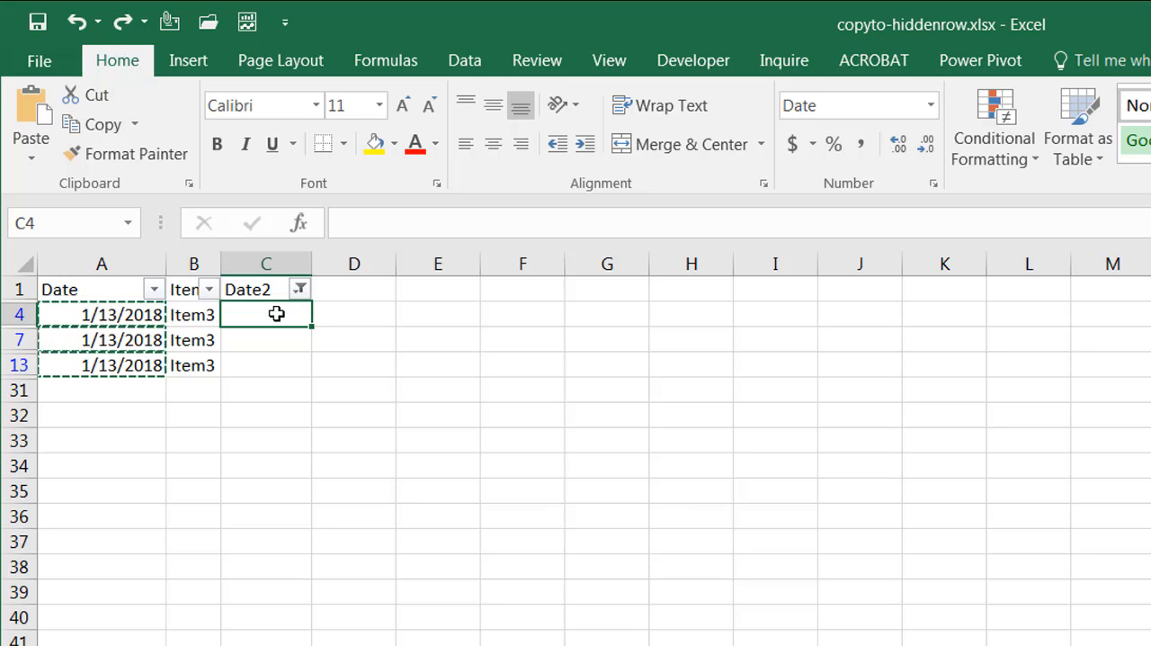
Fill the visible blank Date2 cells C4, C7 and C13 at once with the relative formula =A4
drag(277, 316, 276, 360)
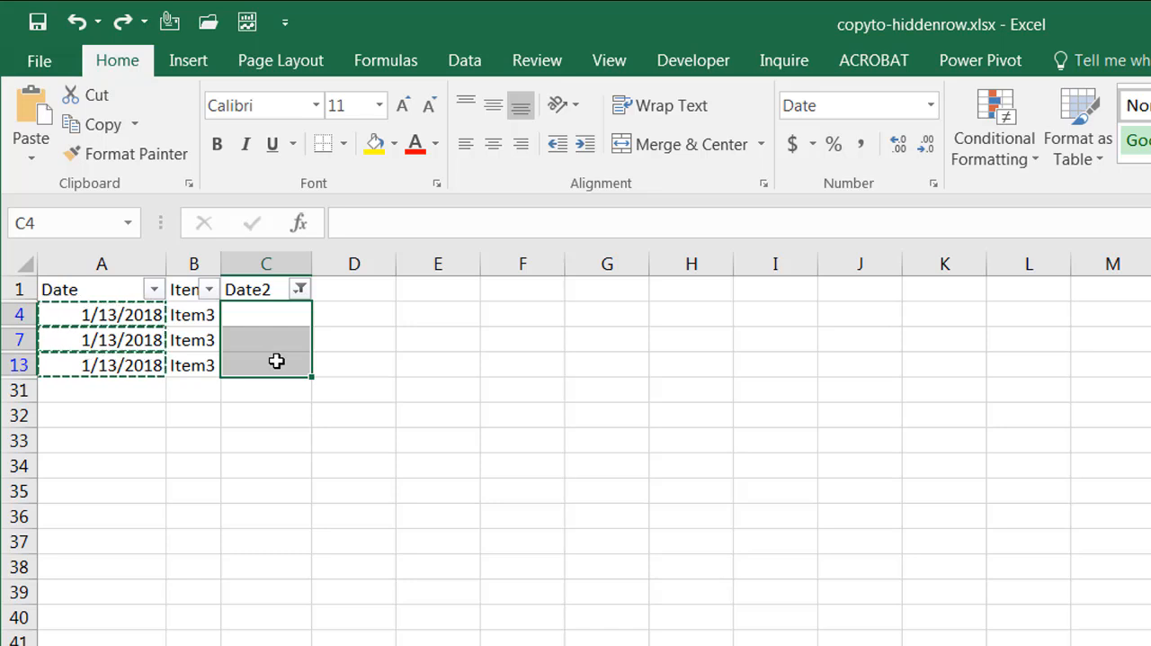
key(ctrl+z)
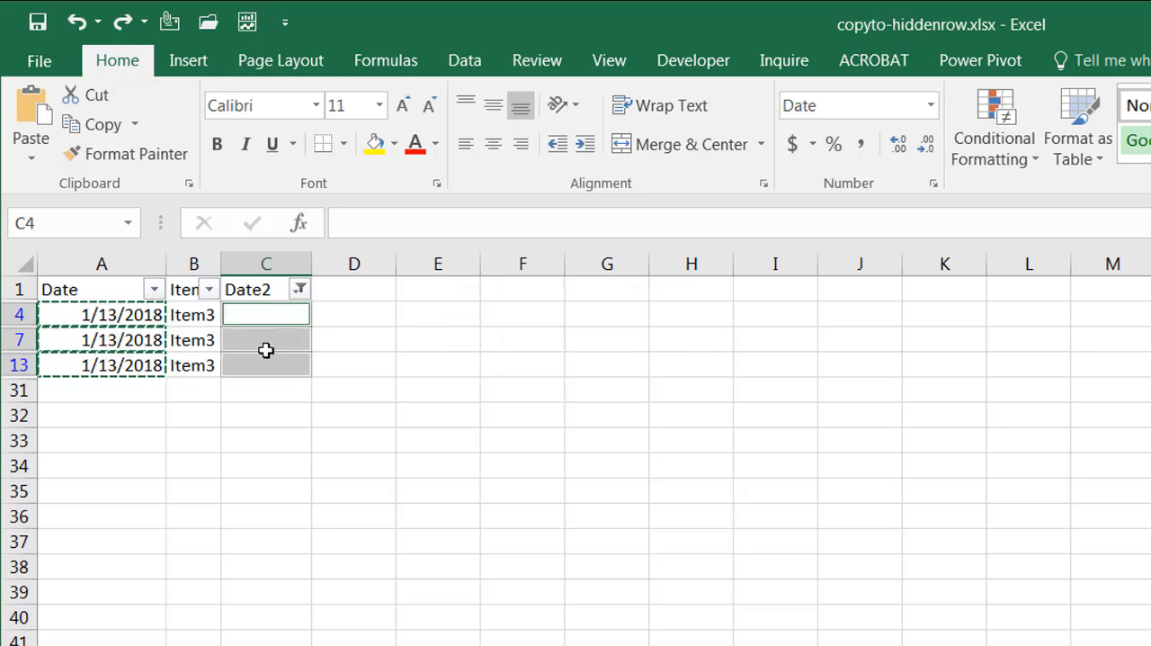
click(382, 230)
text(=)
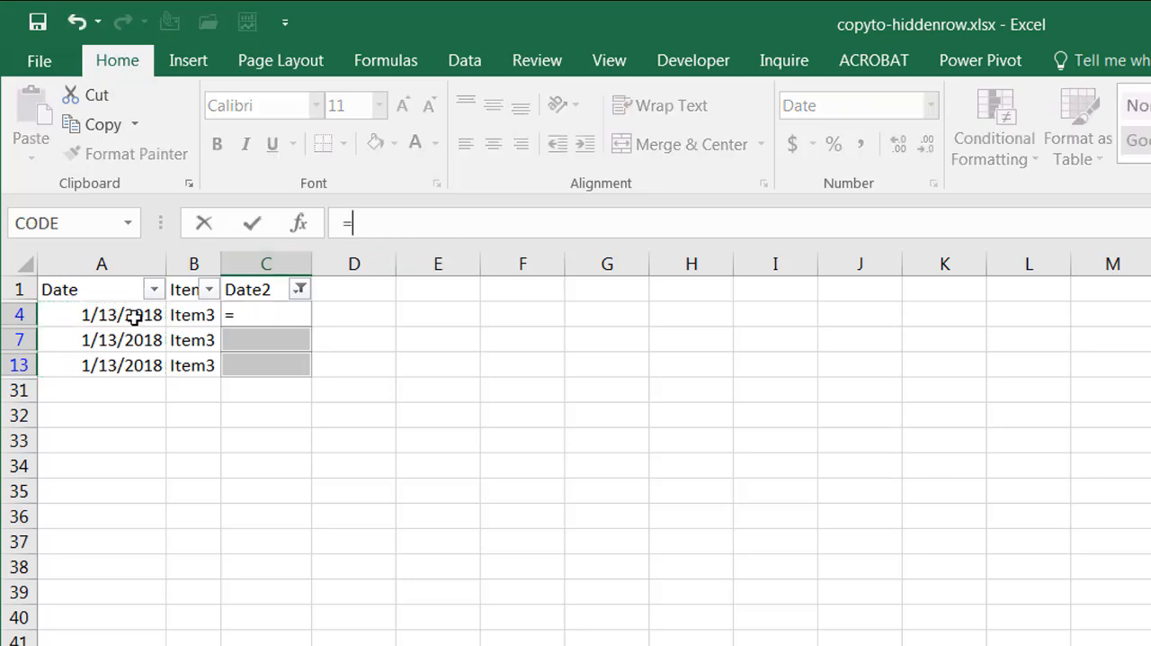
click(126, 314)
key(ctrl+Return)
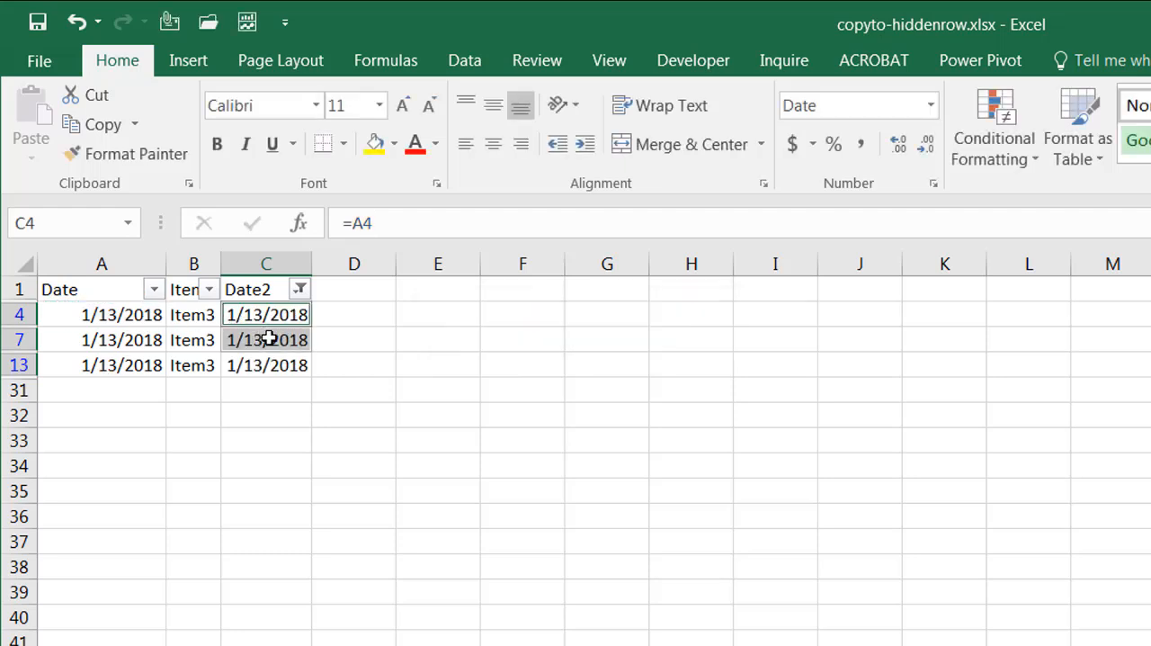
Clear the Date2 filter and delete the formulas in C4, C7 and C13
click(300, 289)
click(241, 424)
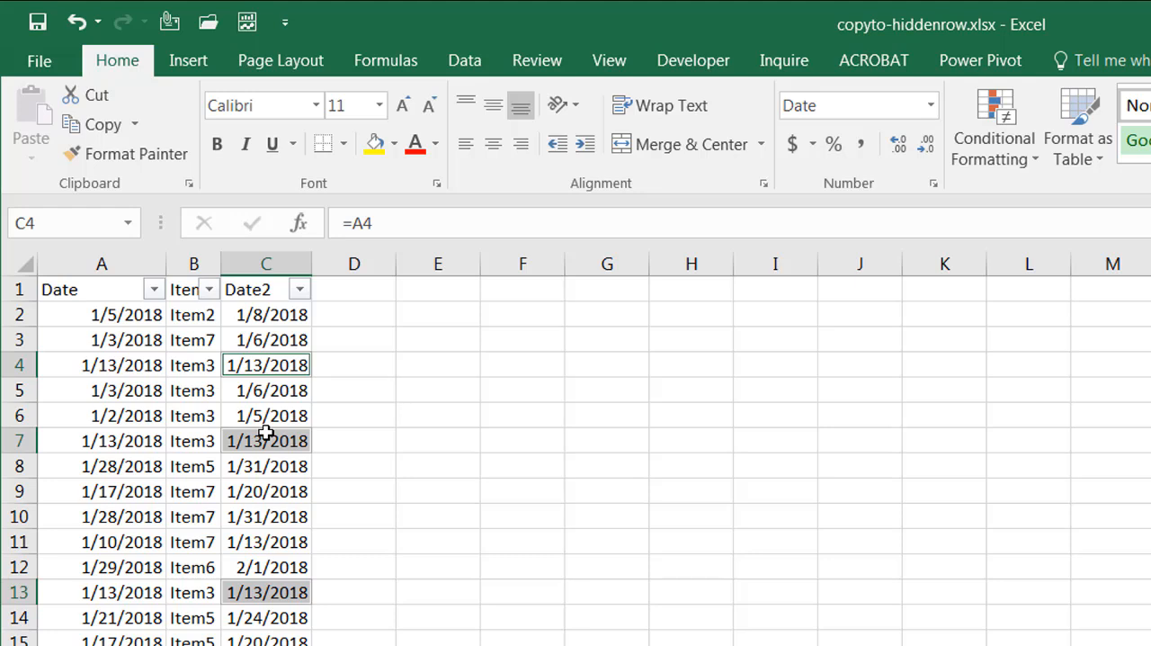
key(Delete)
click(400, 459)
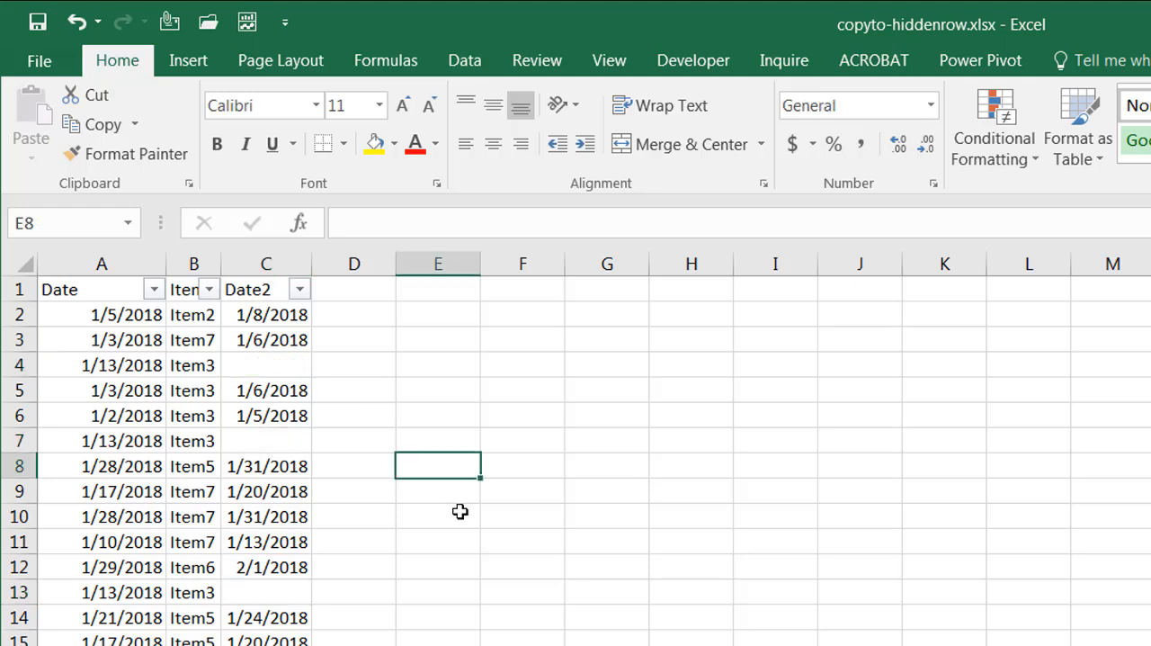
Select all blank cells in the Date2 column with Go To Special, using the Blanks option
click(266, 261)
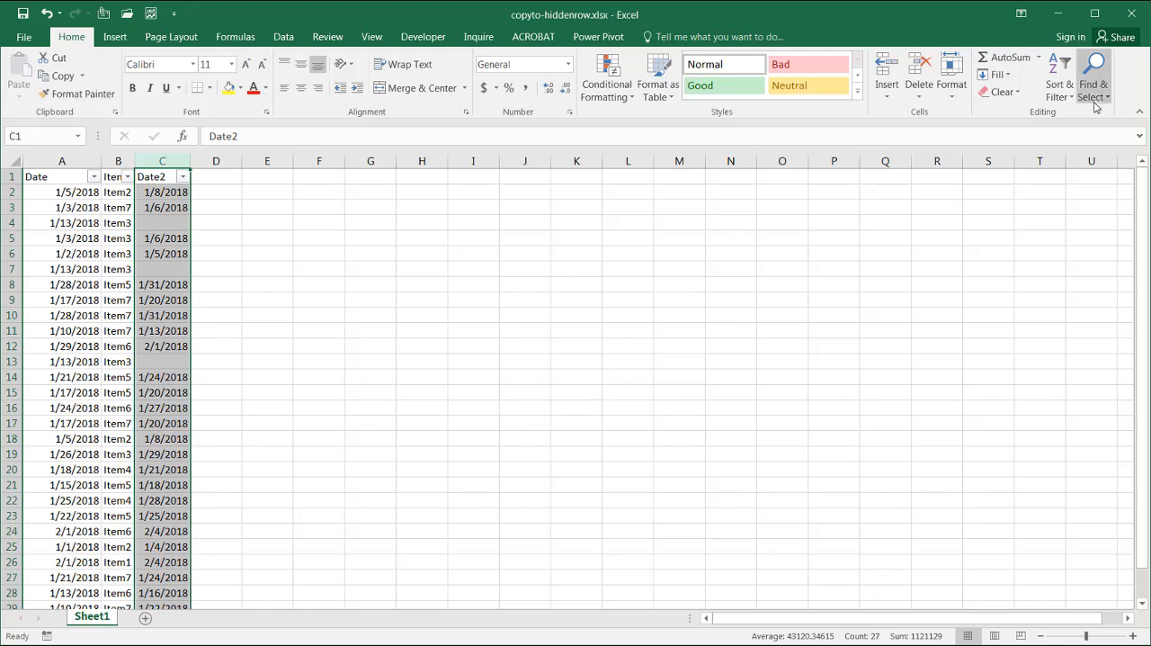
click(1093, 97)
click(1079, 172)
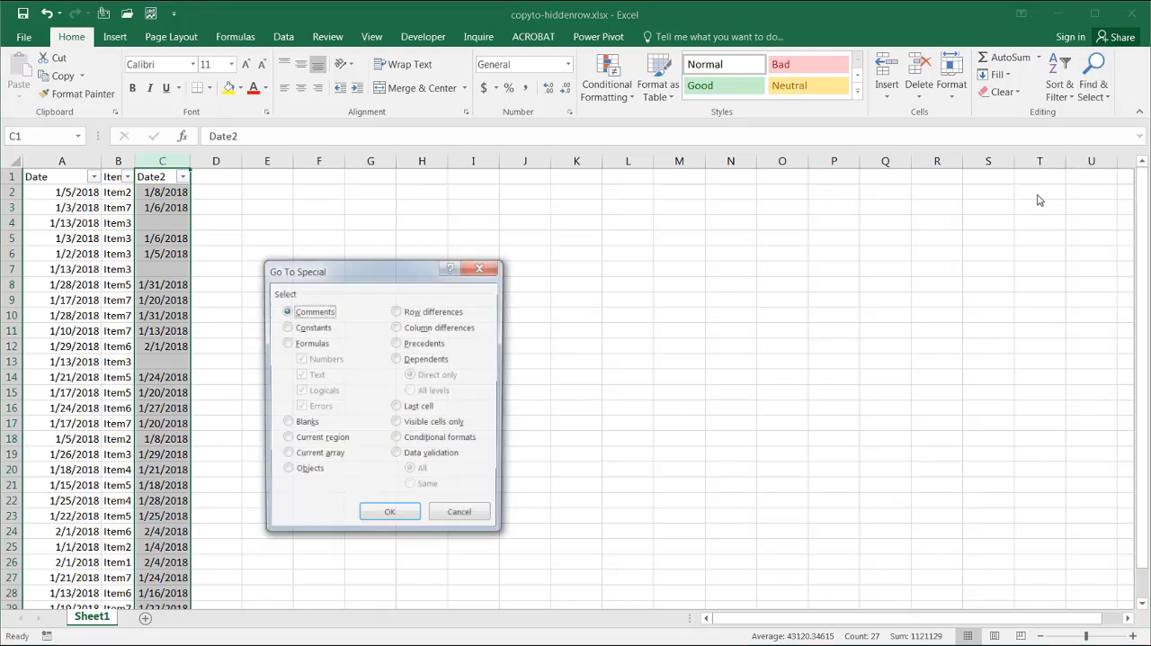
click(286, 423)
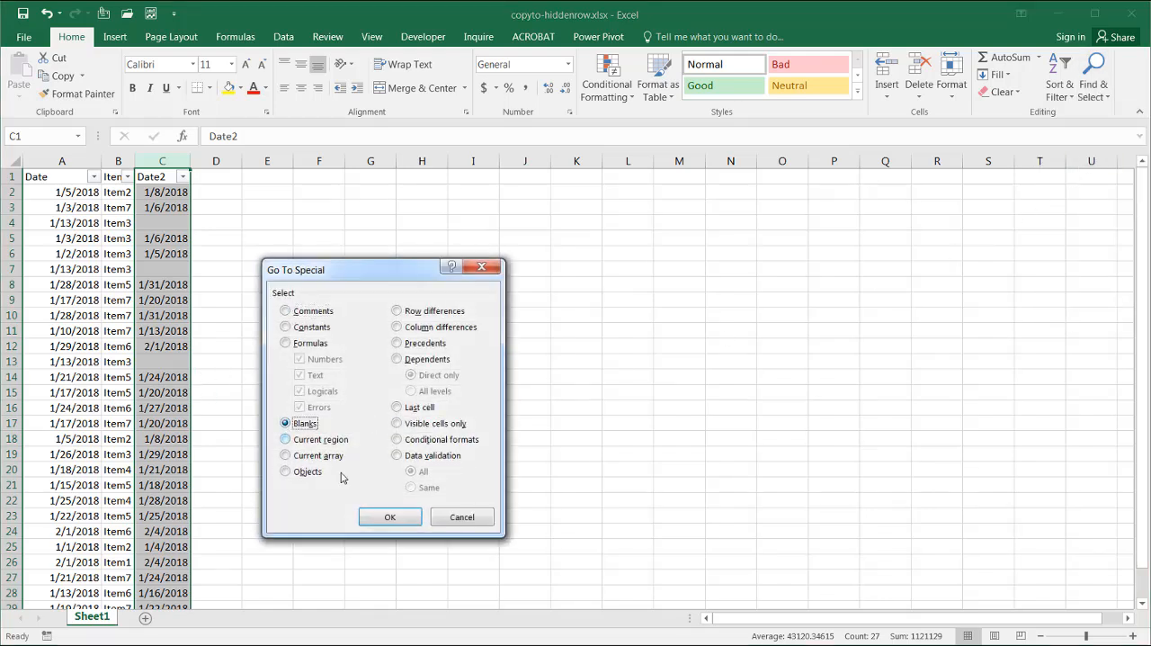
click(389, 516)
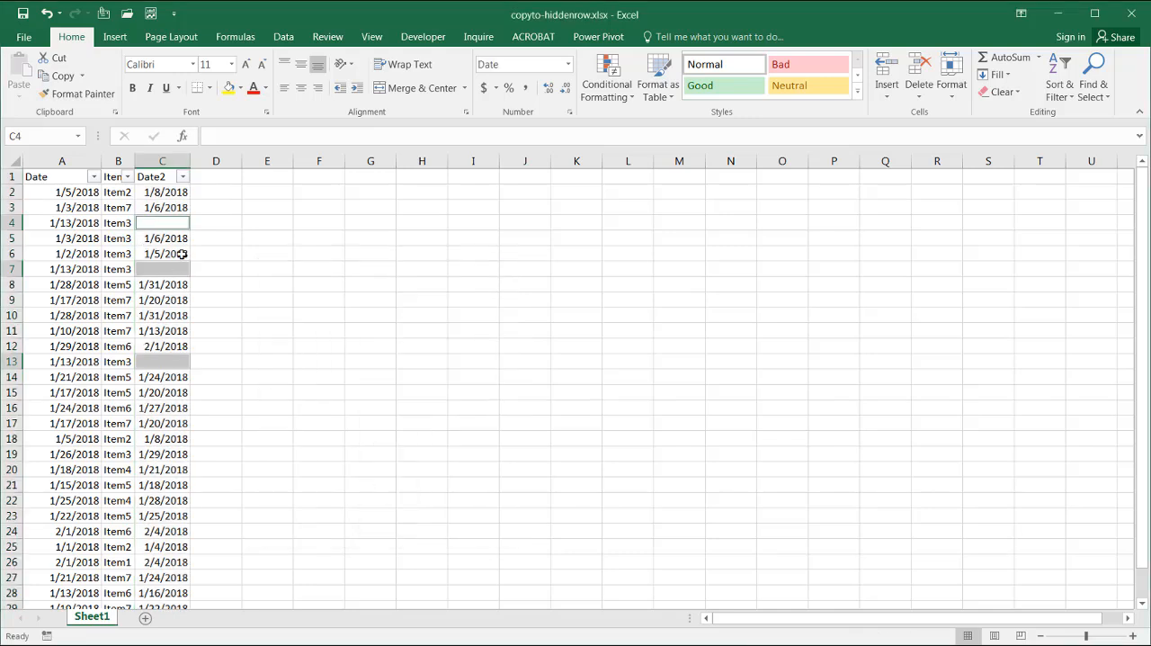
Enter the relative formula =A4 in all selected blank Date2 cells at once
click(238, 141)
text(=)
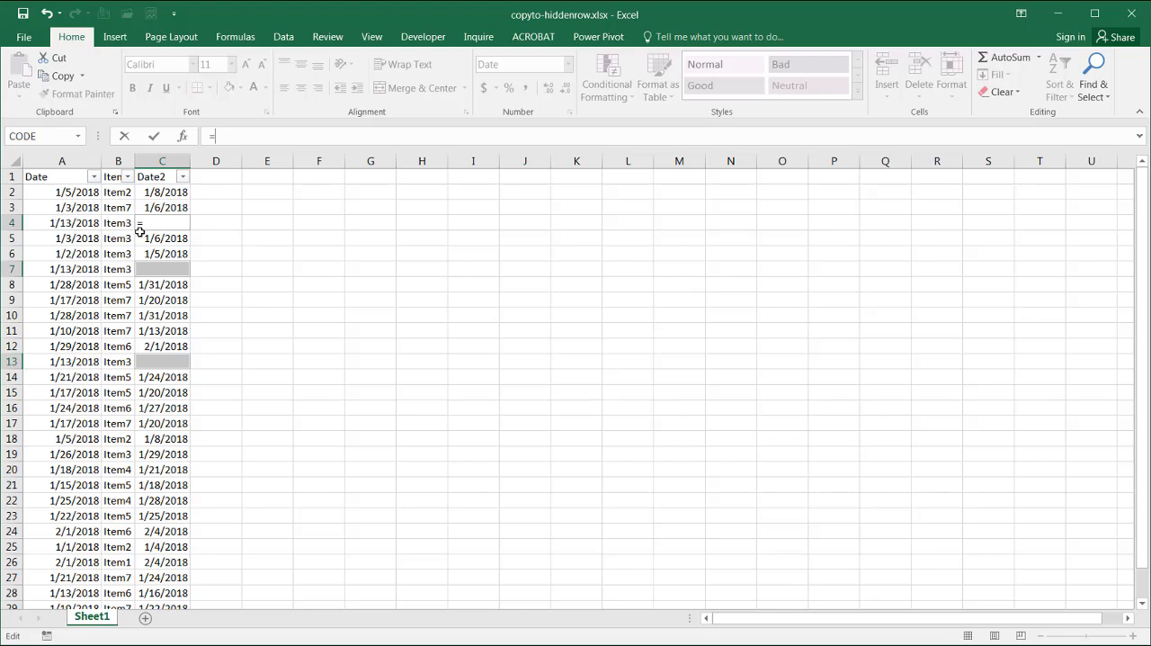
click(57, 225)
key(ctrl+Return)
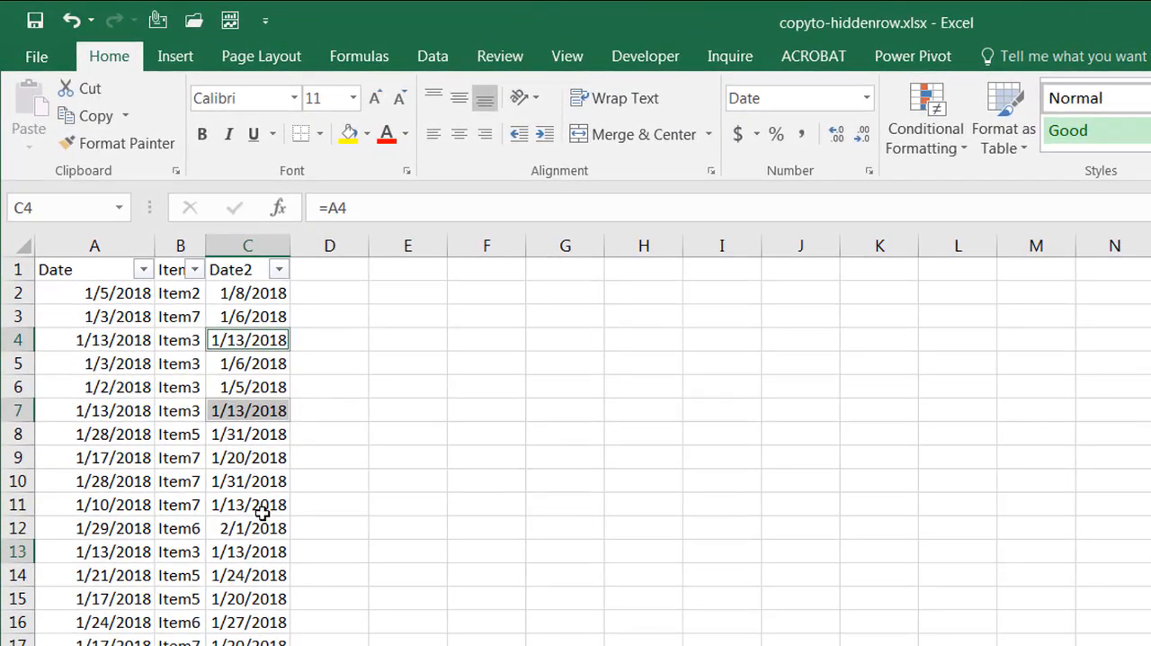
key(Left)
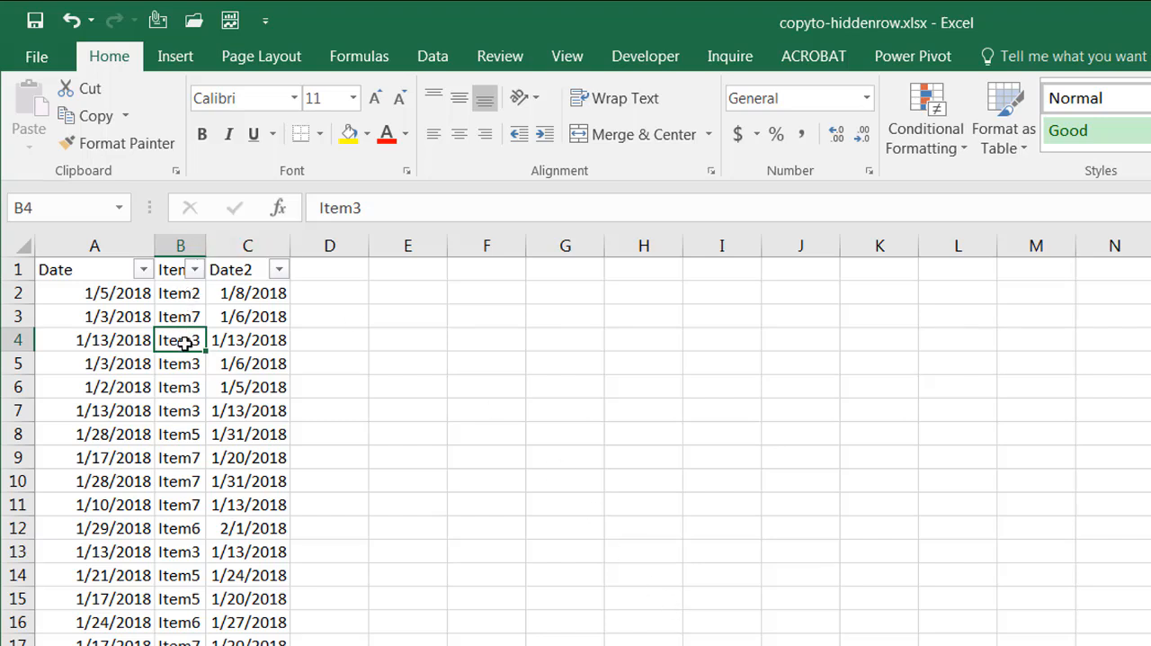
click(486, 410)
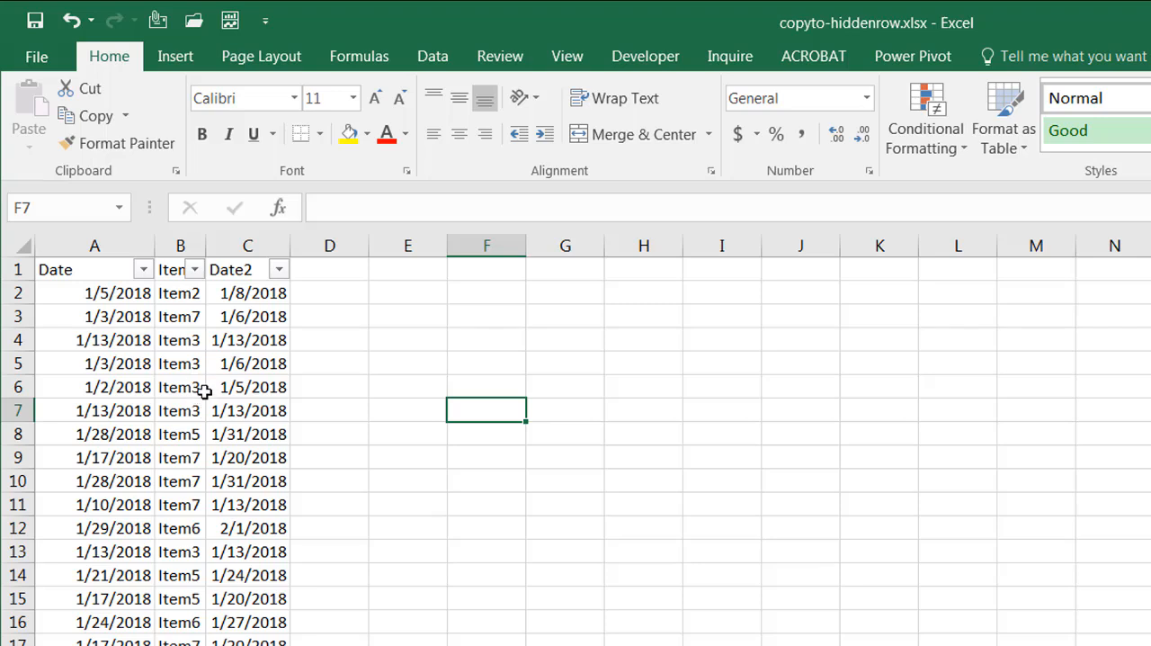
Filter the list by the Item3 value of cell B4, and clear the Items filter again
click(175, 340)
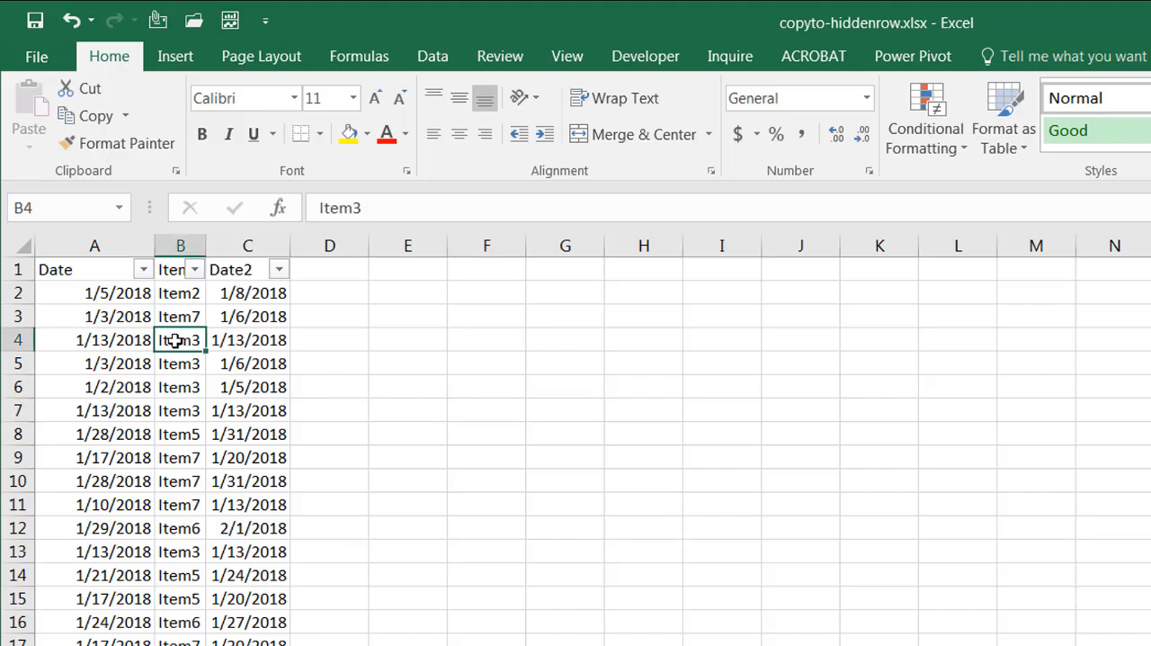
right_click(176, 340)
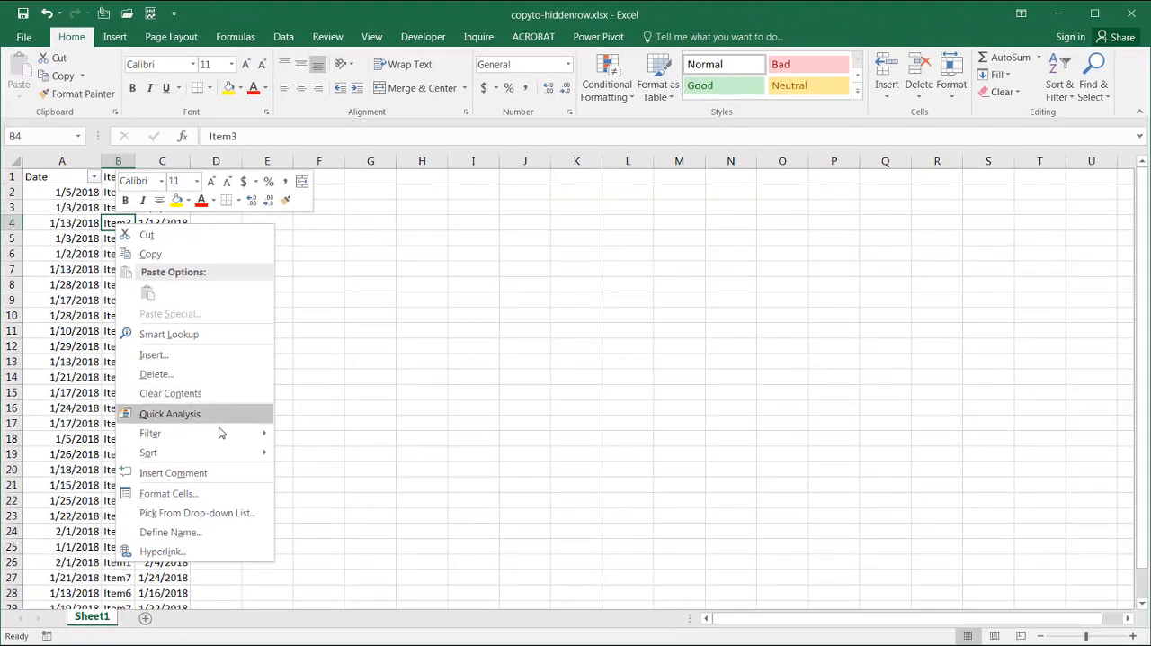
mouse_move(356, 645)
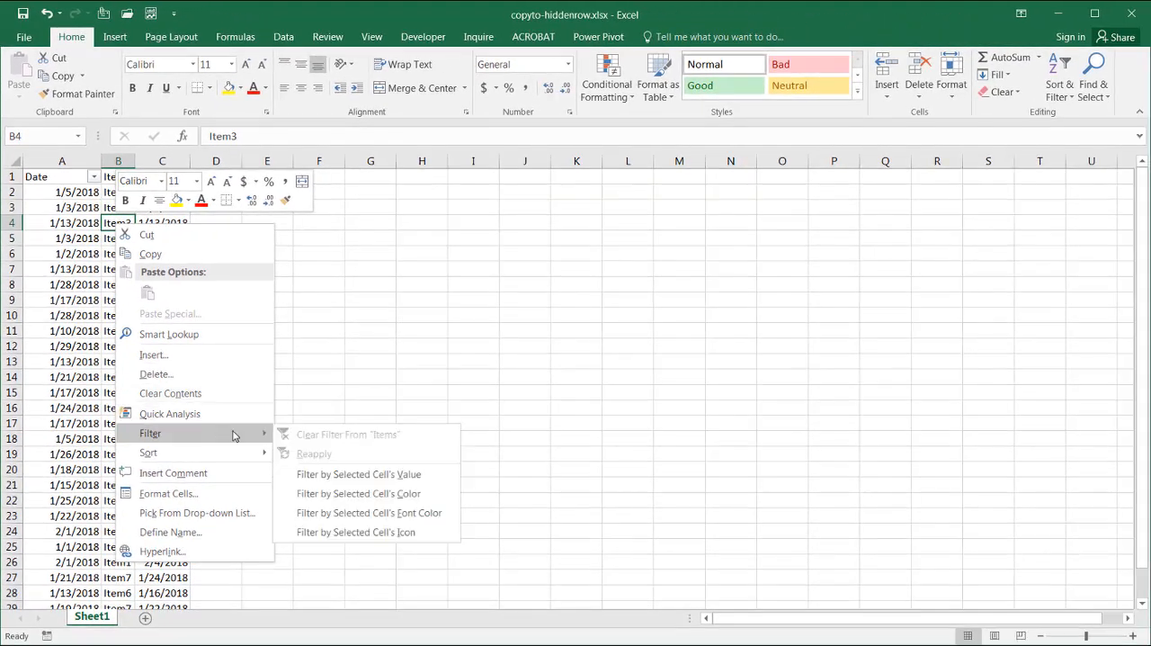
click(425, 481)
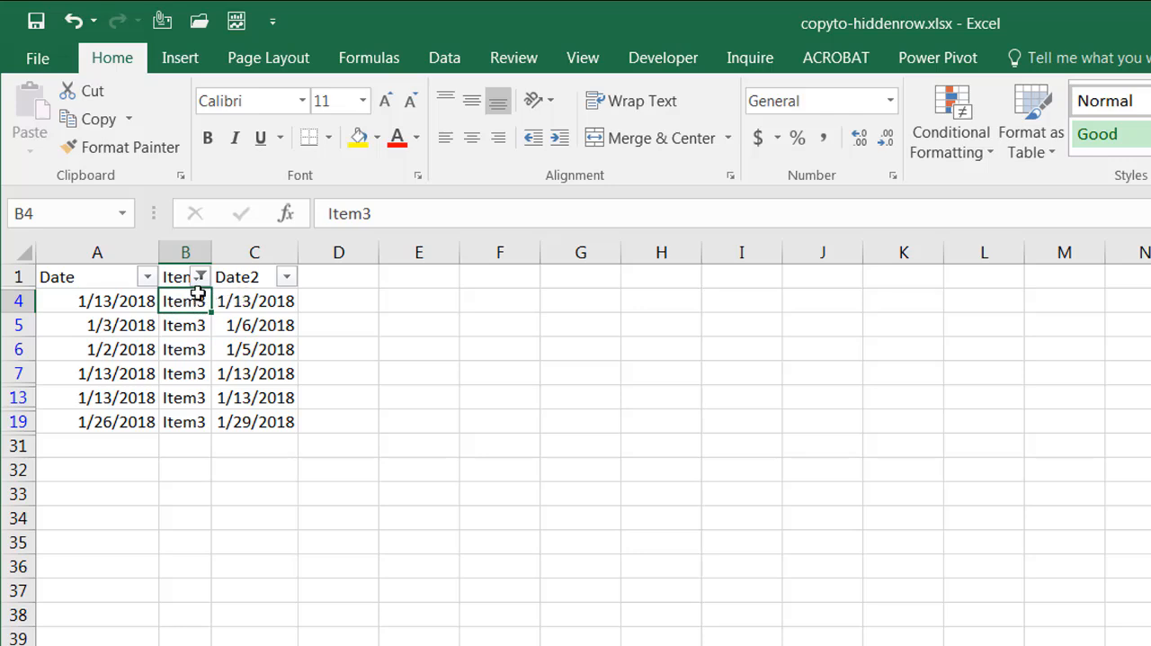
click(201, 277)
click(95, 398)
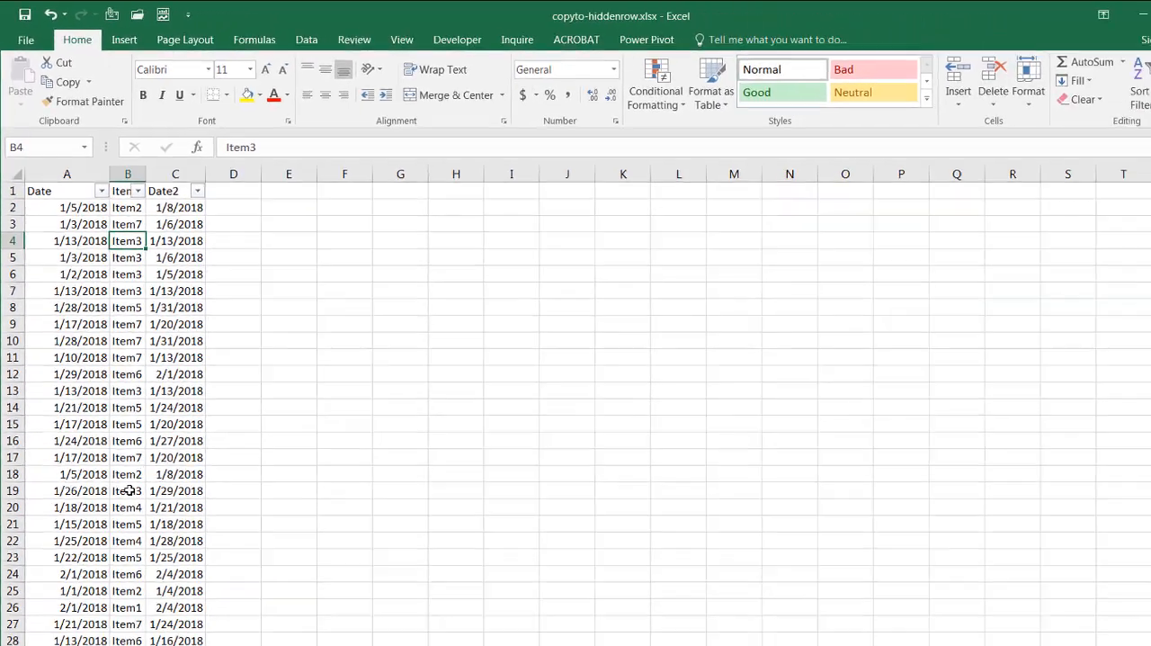
Copy the whole list into a new worksheet starting at A1 and autofit the column widths
click(120, 454)
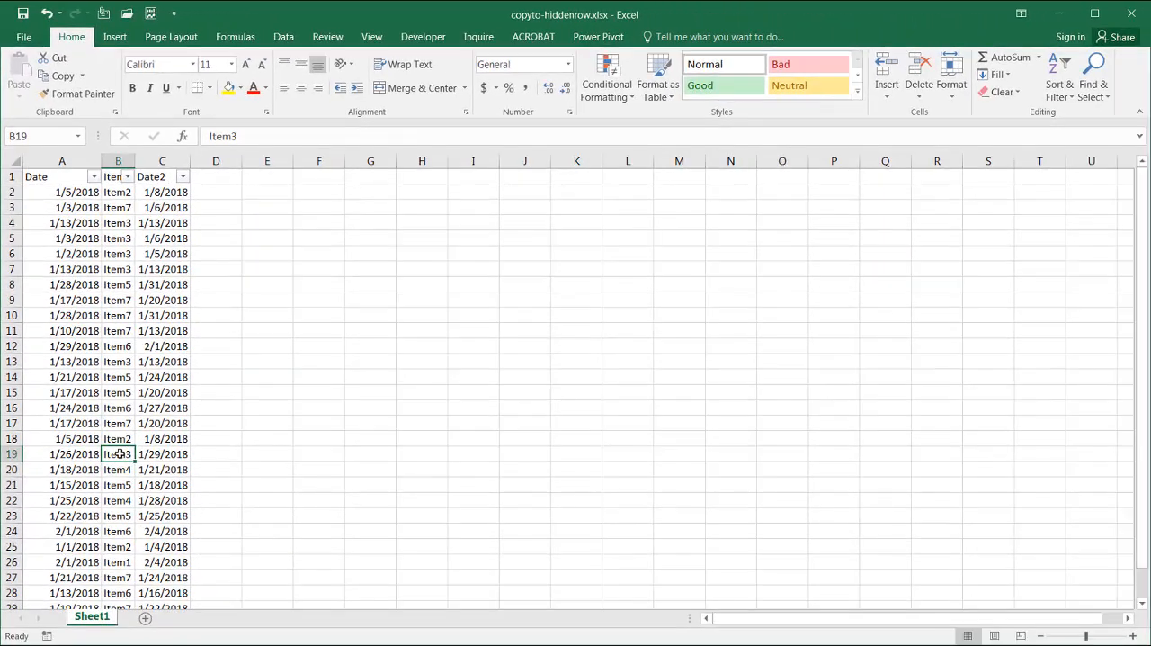
key(ctrl+a)
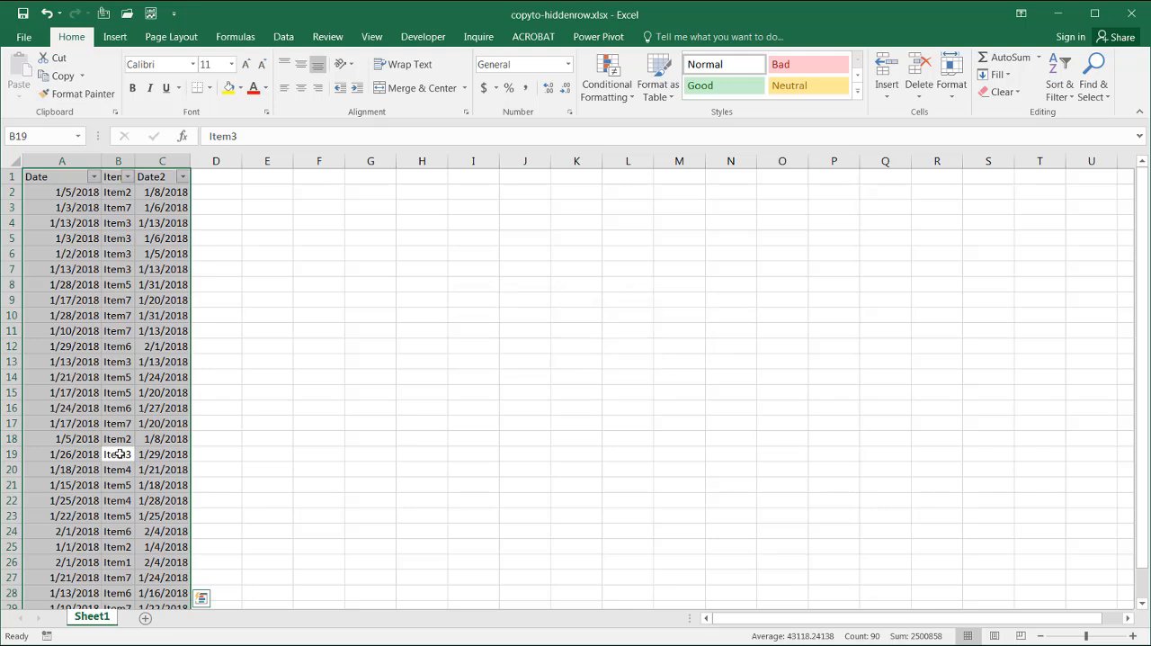
key(ctrl+c)
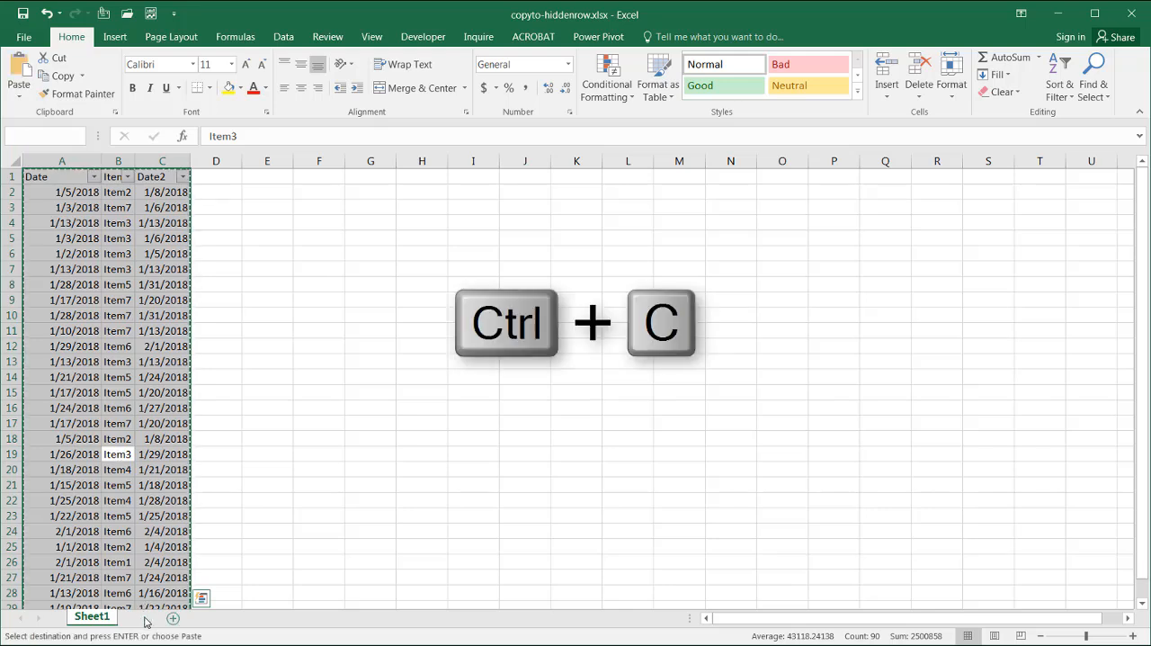
click(145, 618)
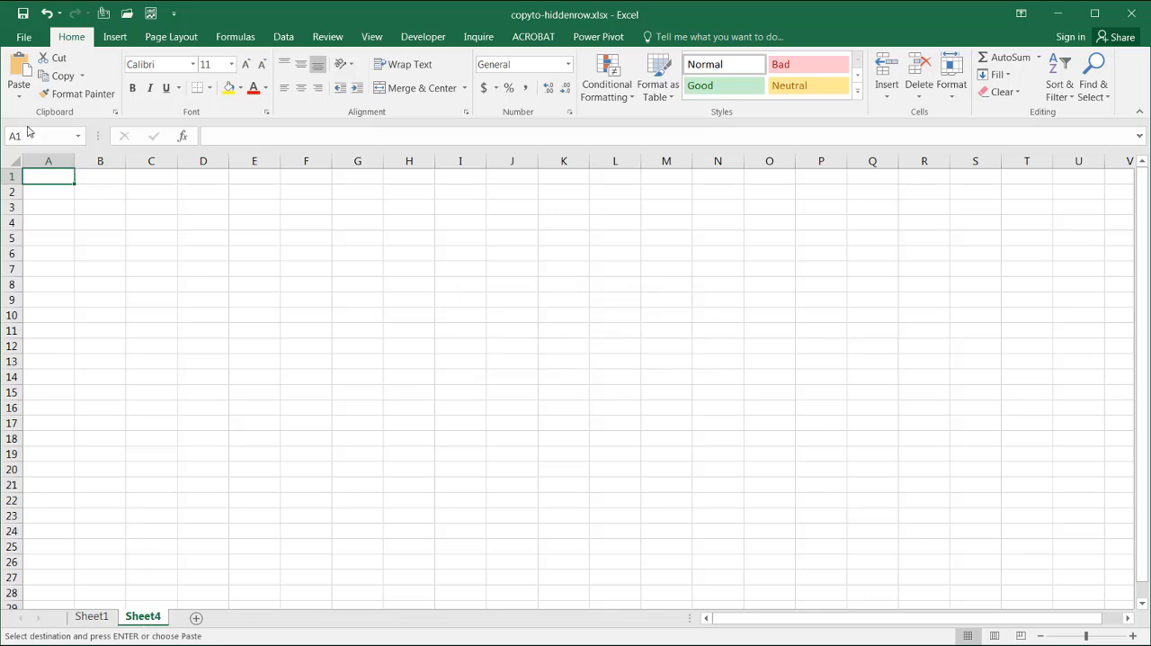
key(ctrl+v)
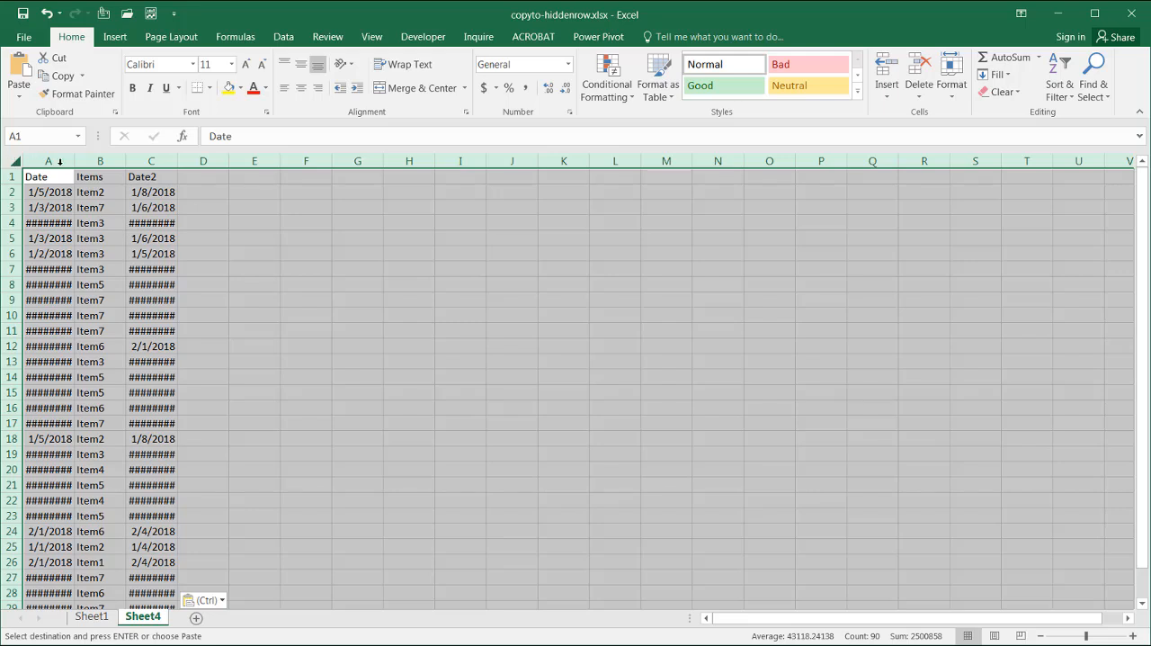
double_click(76, 161)
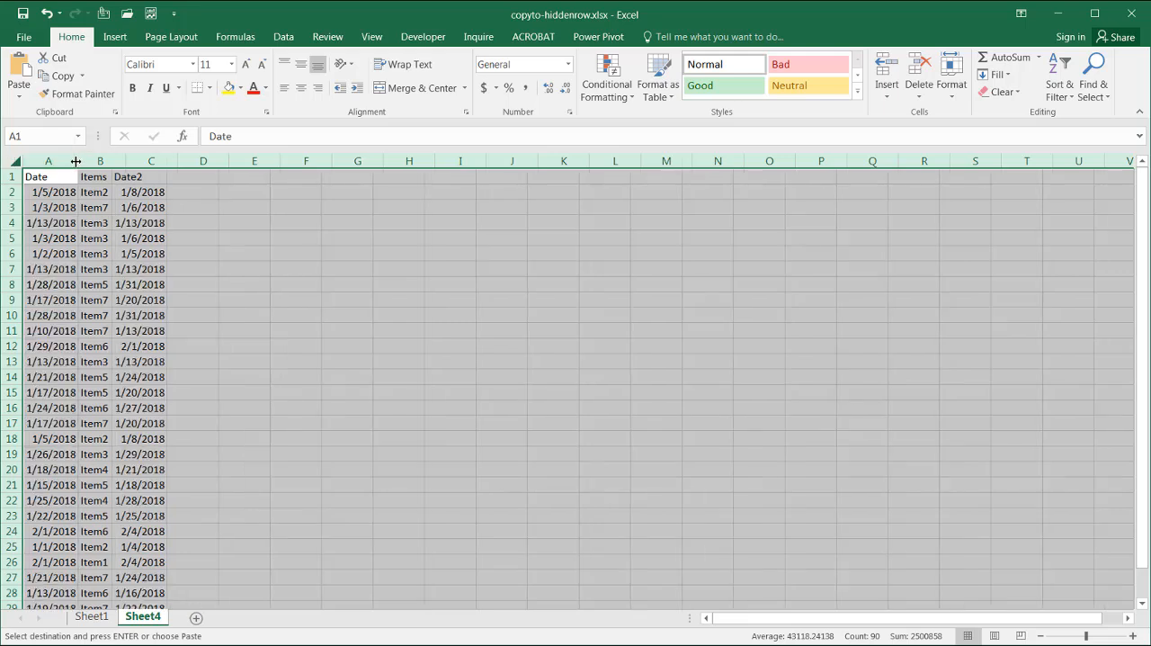
Filter the new sheet's list by cell B4's Item3 value and select the visible Items cells below the header
click(98, 298)
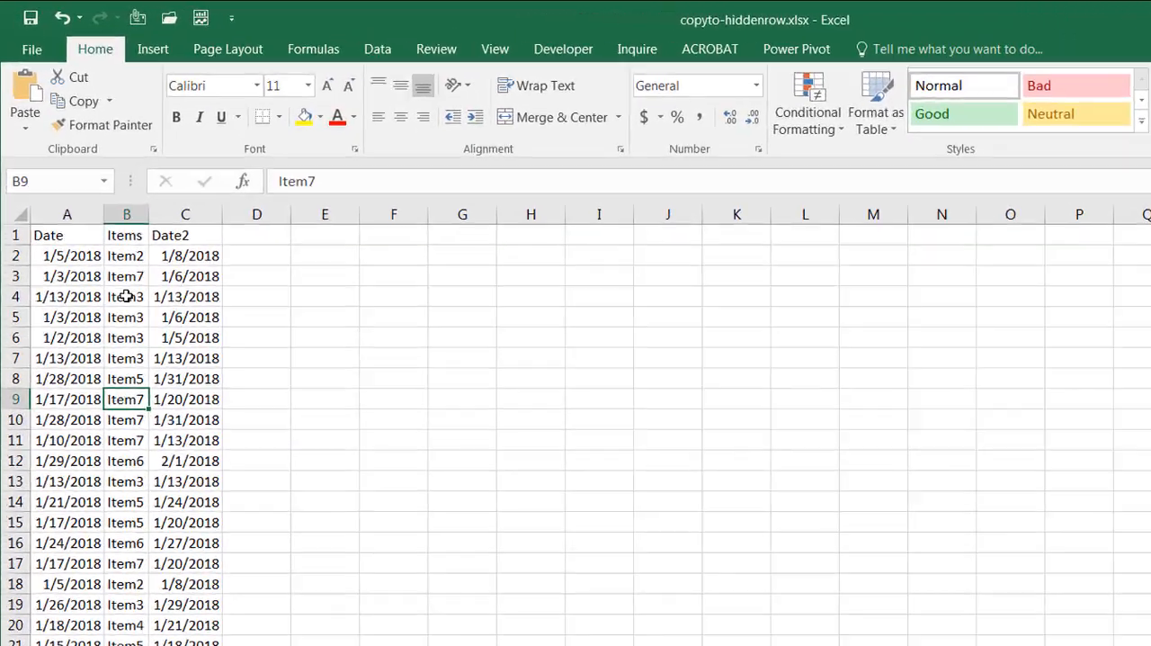
click(126, 296)
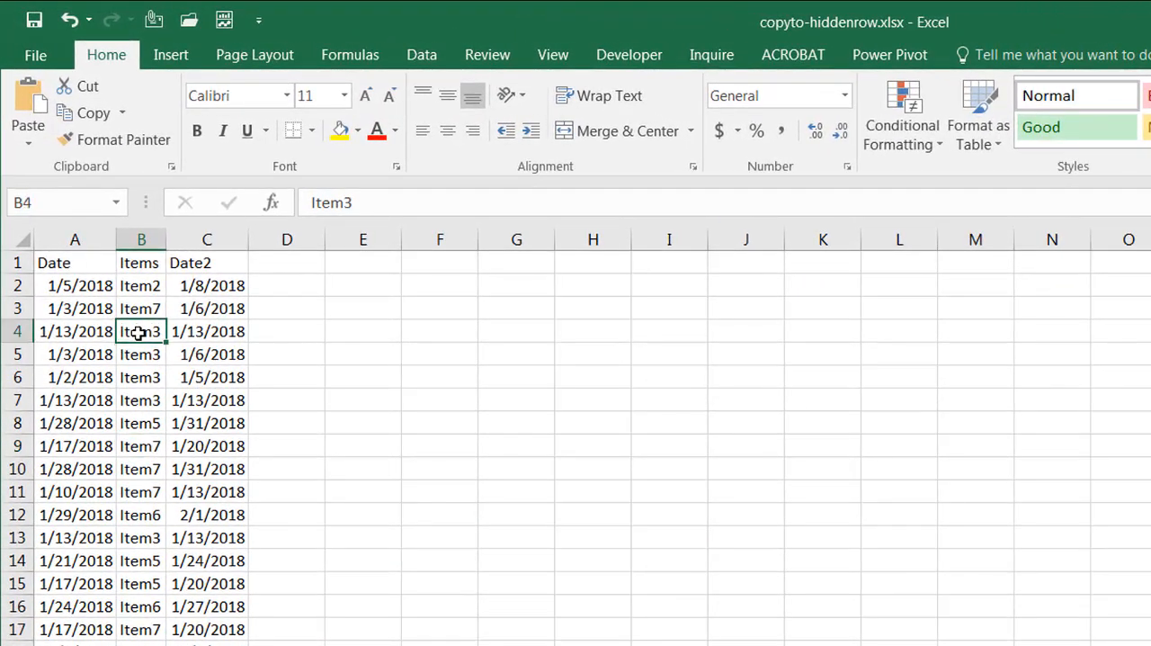
right_click(140, 332)
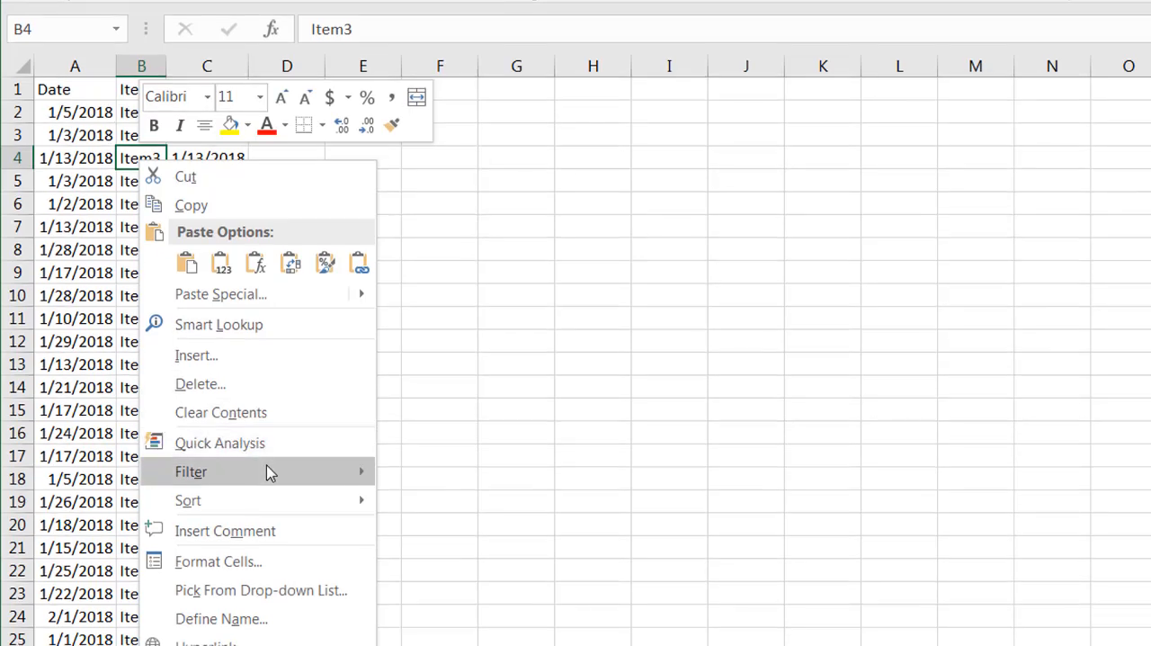
mouse_move(270, 474)
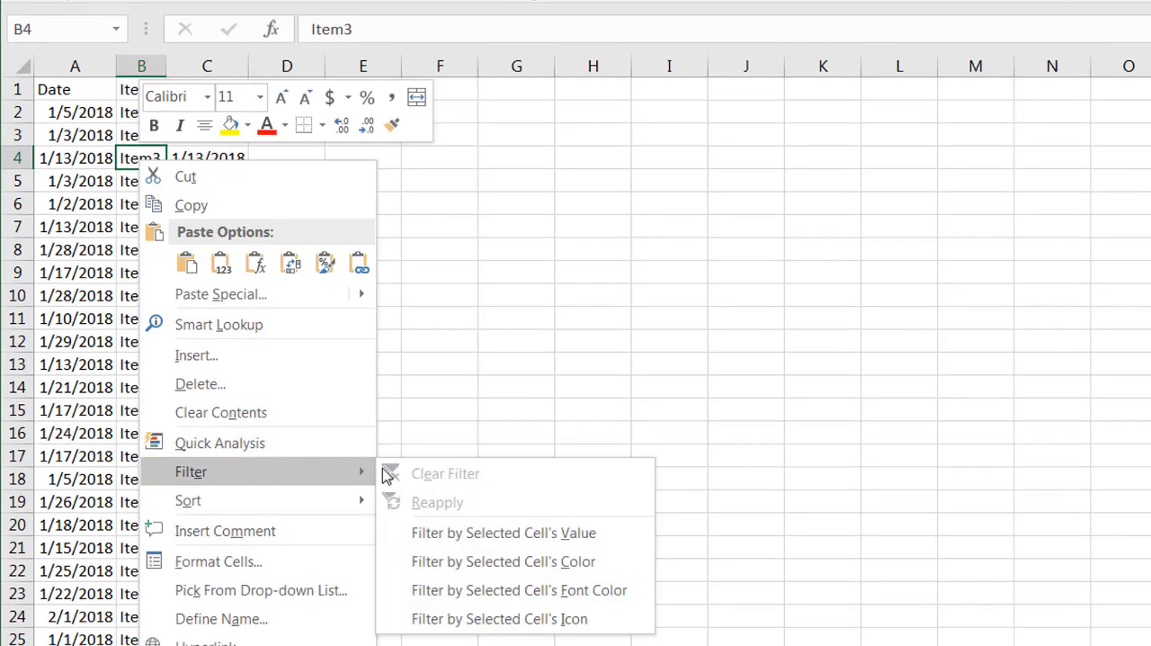
click(589, 535)
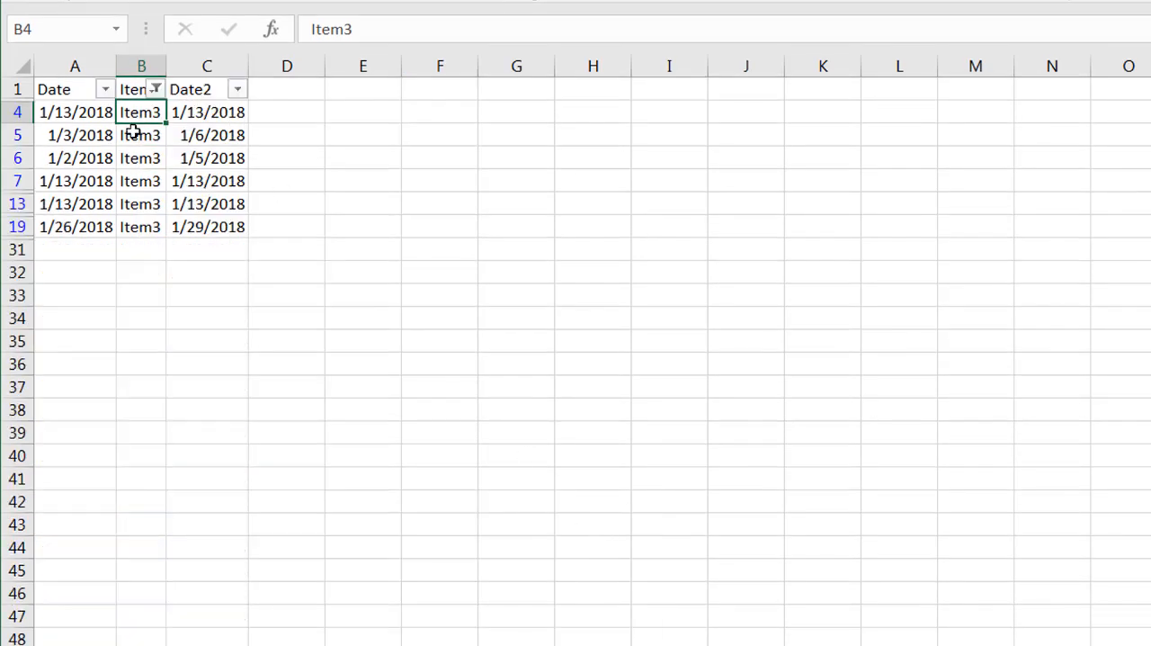
drag(141, 116, 143, 222)
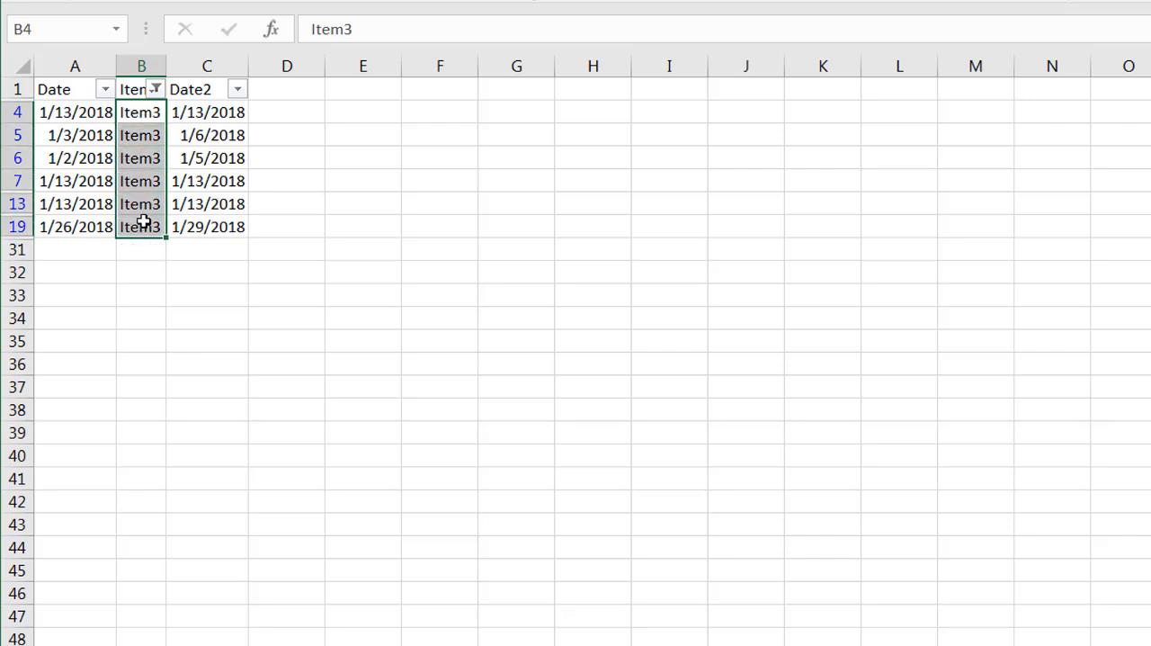
Try changing the selected Items cells to Item333 with a single-cell entry and autofit column B, and undo both changes
click(362, 31)
text(33)
key(Return)
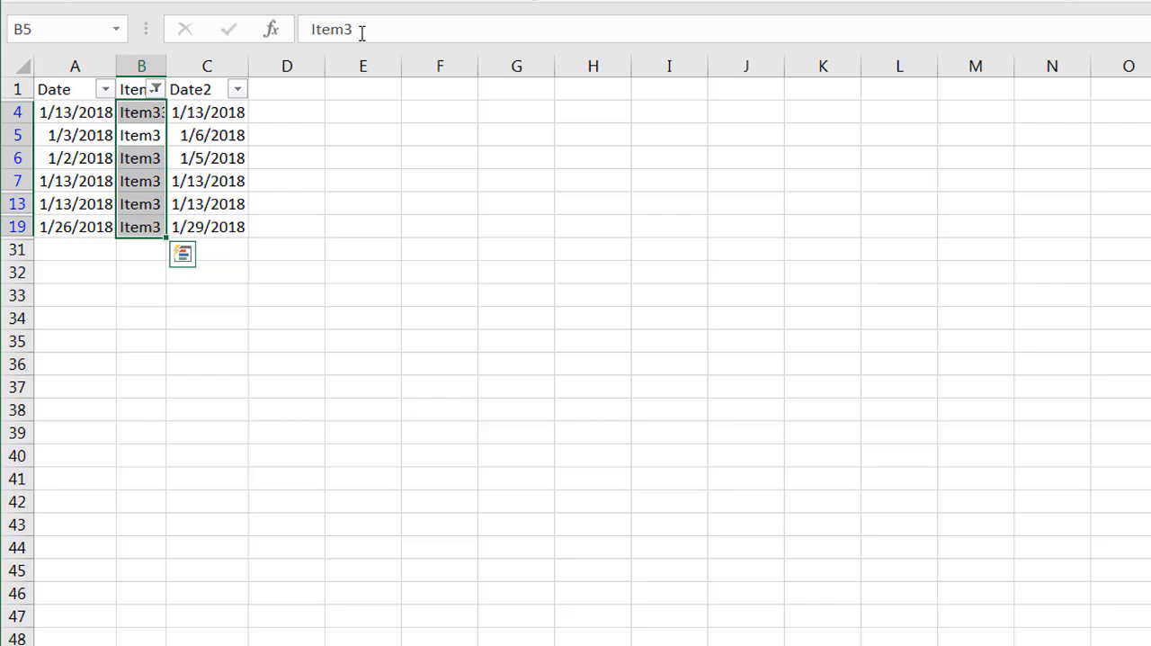
double_click(167, 67)
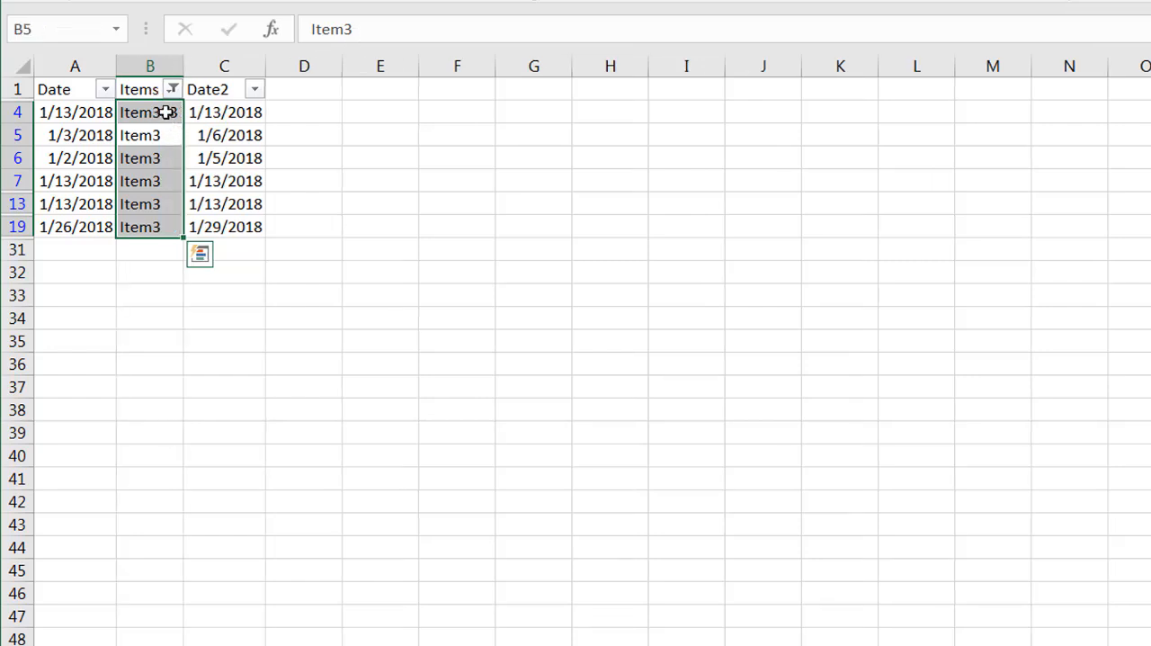
key(ctrl+z)
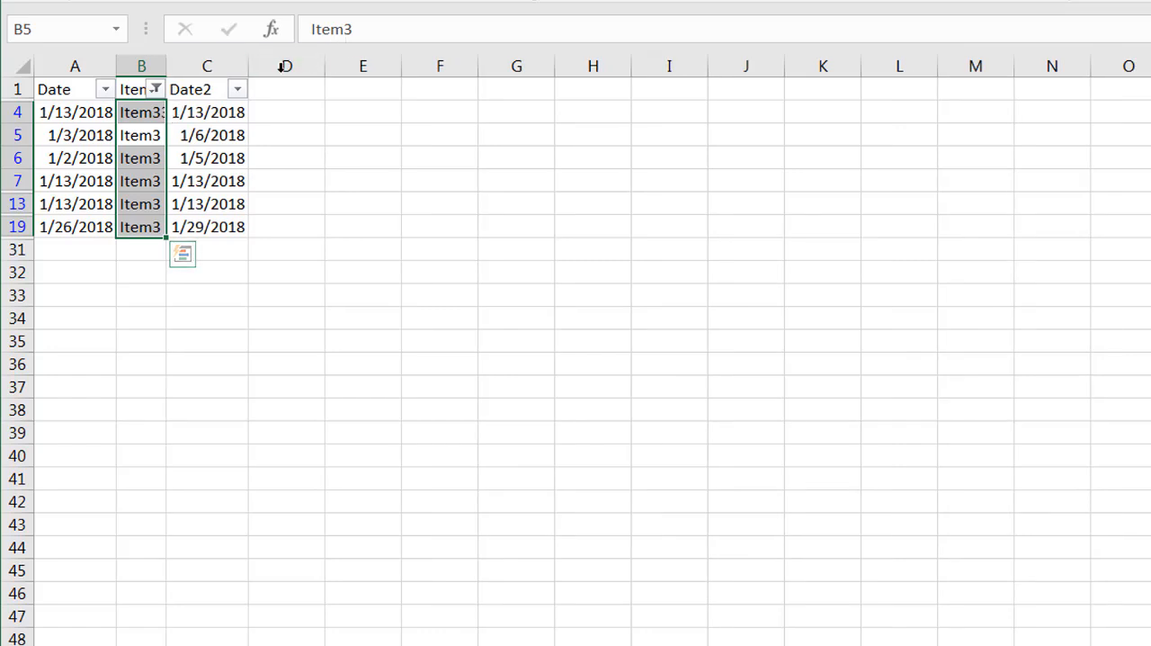
key(ctrl+z)
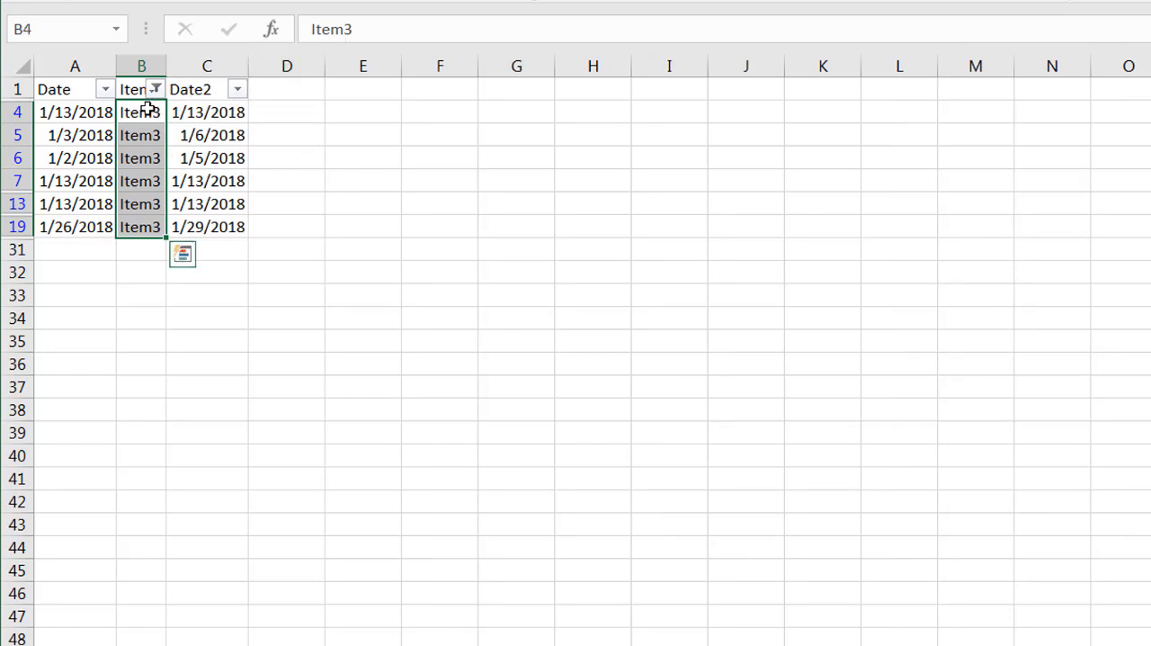
Enter Item333 in all selected visible Items cells at once and autofit the Items column
click(358, 33)
text(33)
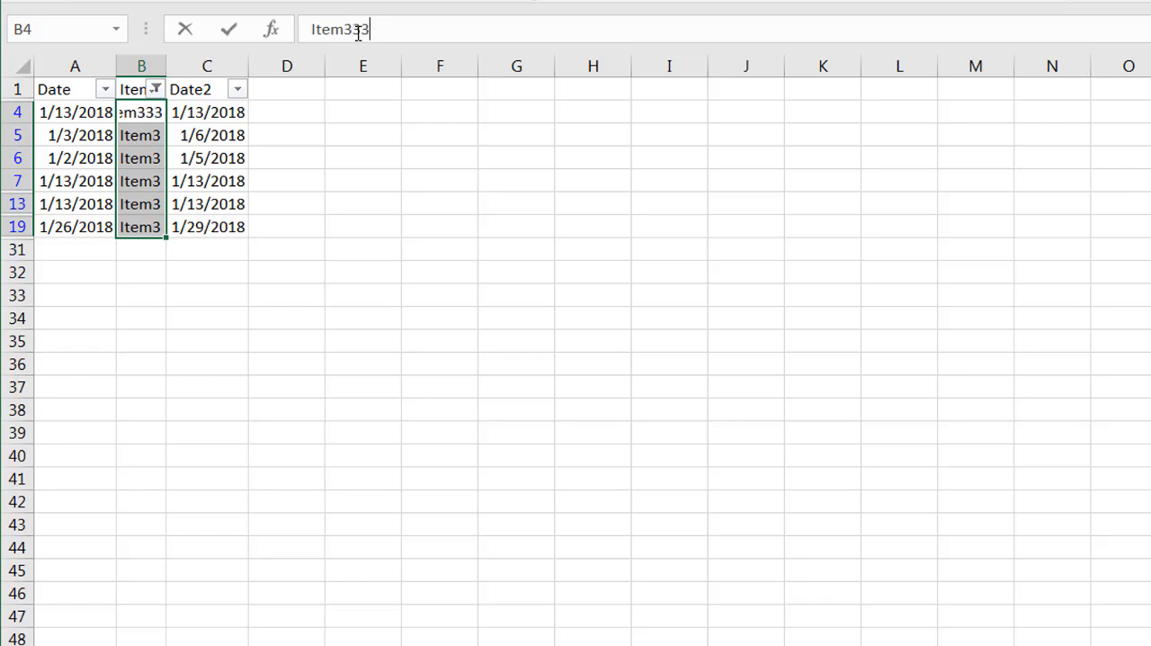
key(ctrl+Return)
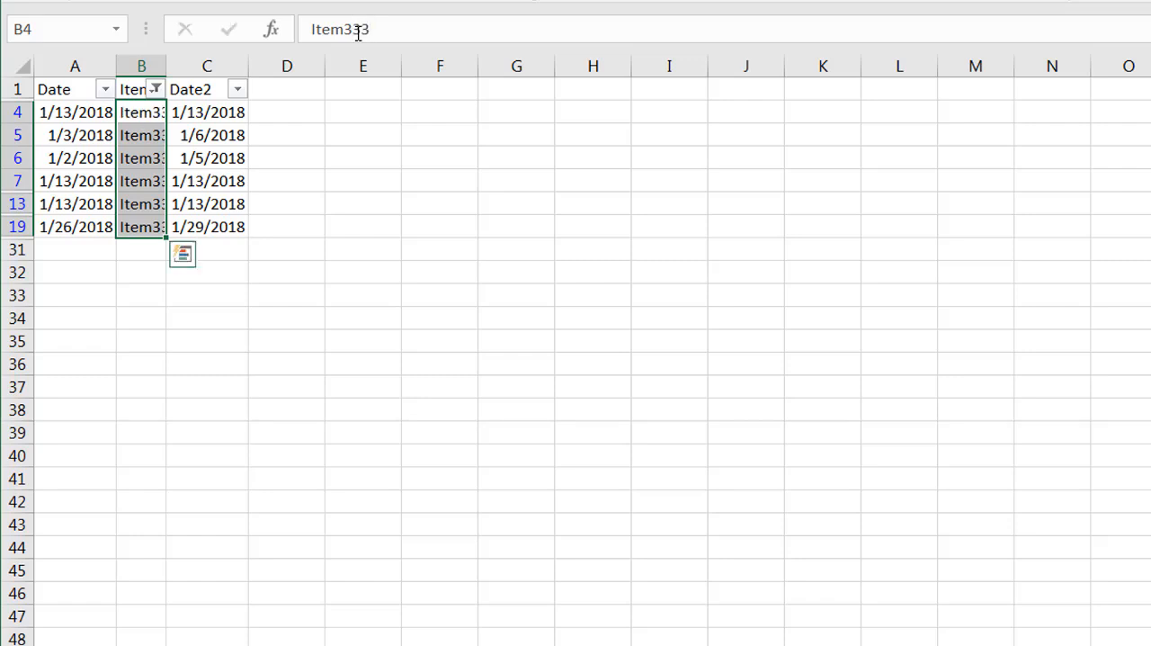
double_click(165, 66)
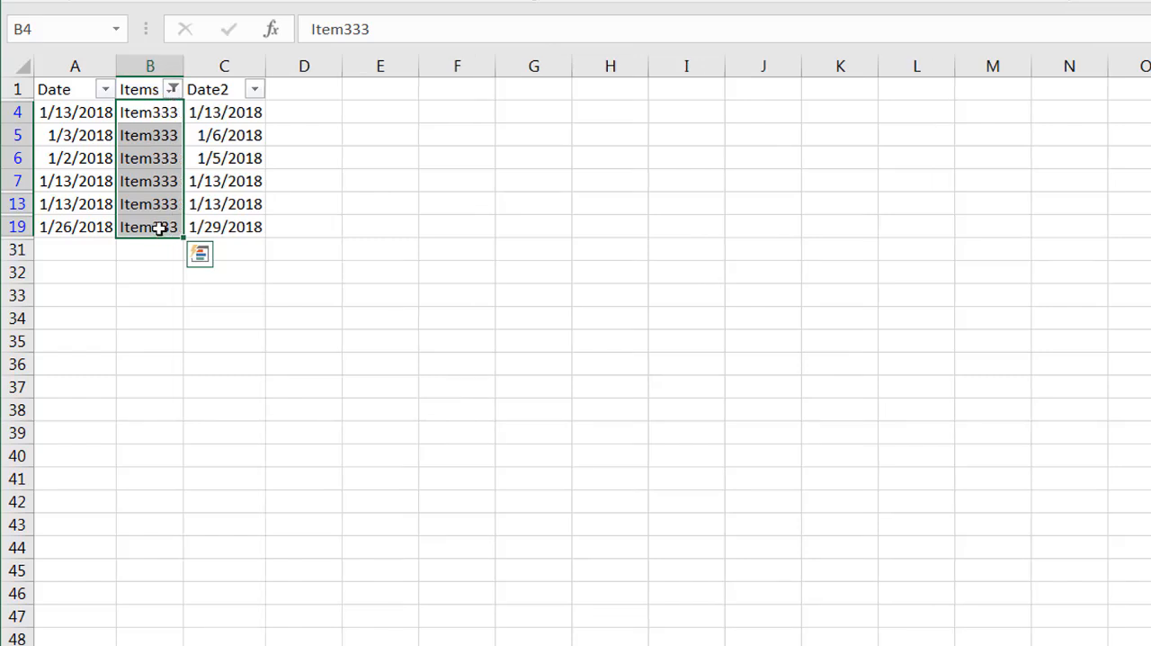
Enter the date 2/1/2018 in all visible Date2 cells of the filtered list at once
drag(236, 112, 221, 234)
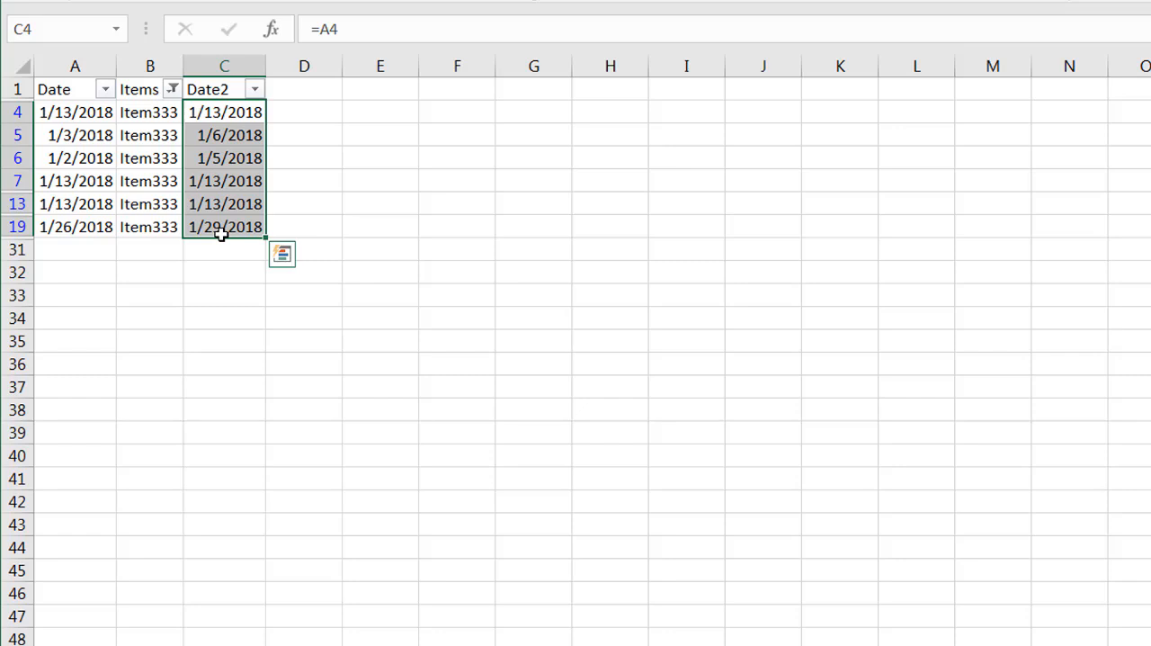
triple_click(357, 28)
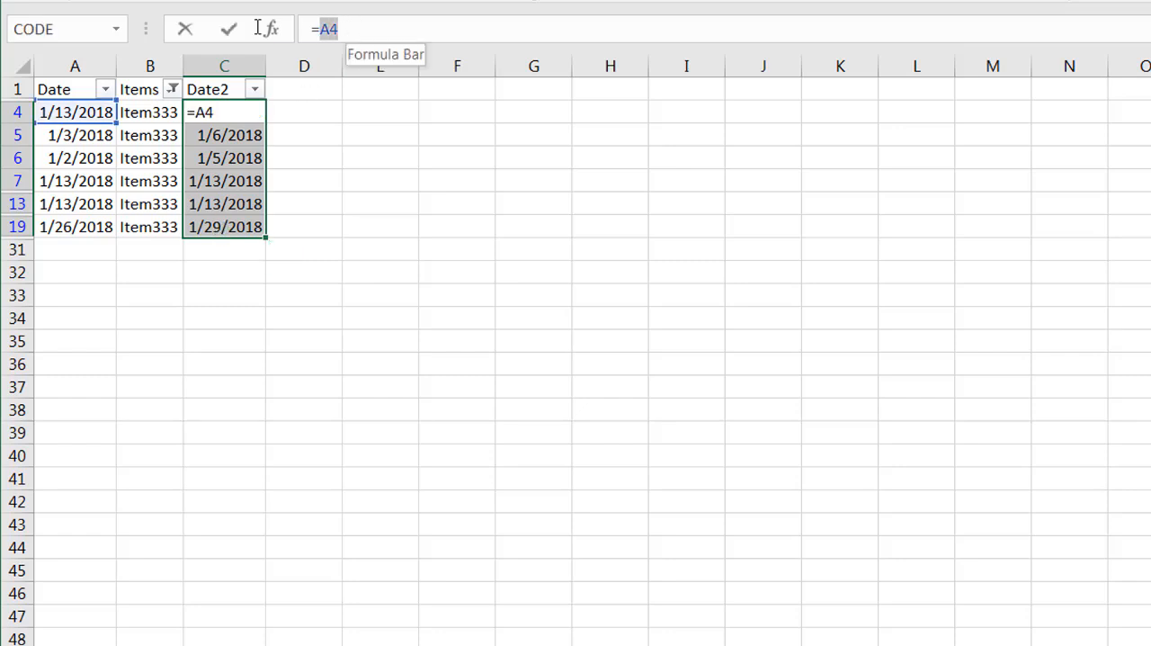
text(2/1/2019)
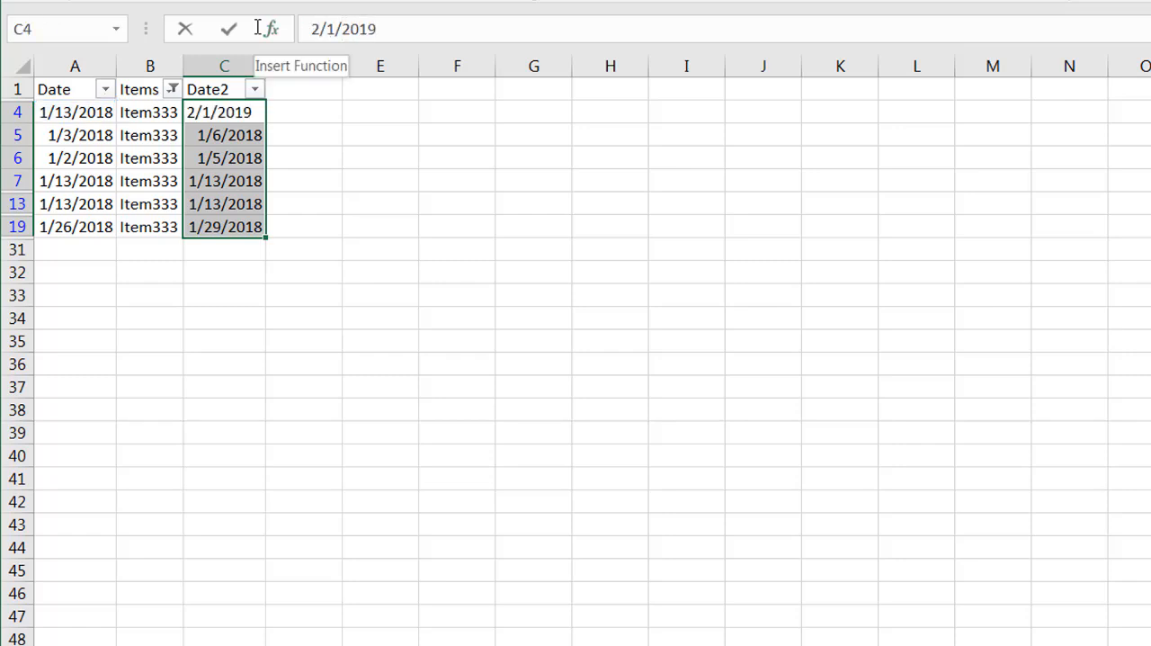
key(BackSpace)
text(8)
key(ctrl+Return)
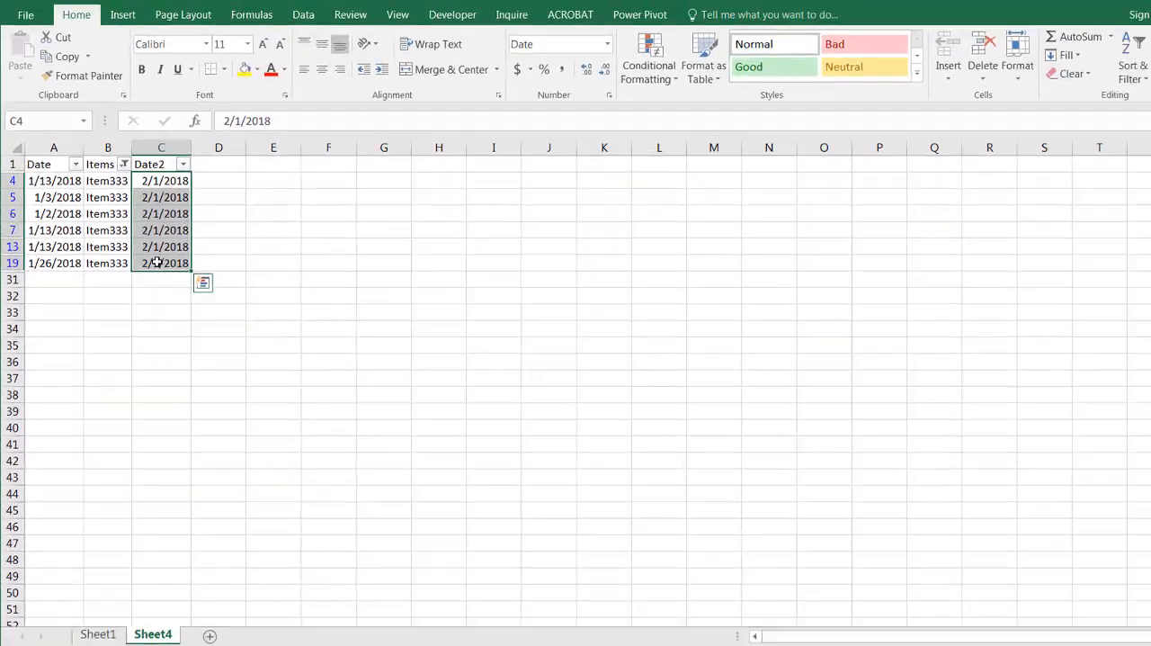
Apply the Good cell style to all filtered Item333 rows and clear the Items filter
drag(241, 226, 89, 112)
drag(60, 192, 61, 191)
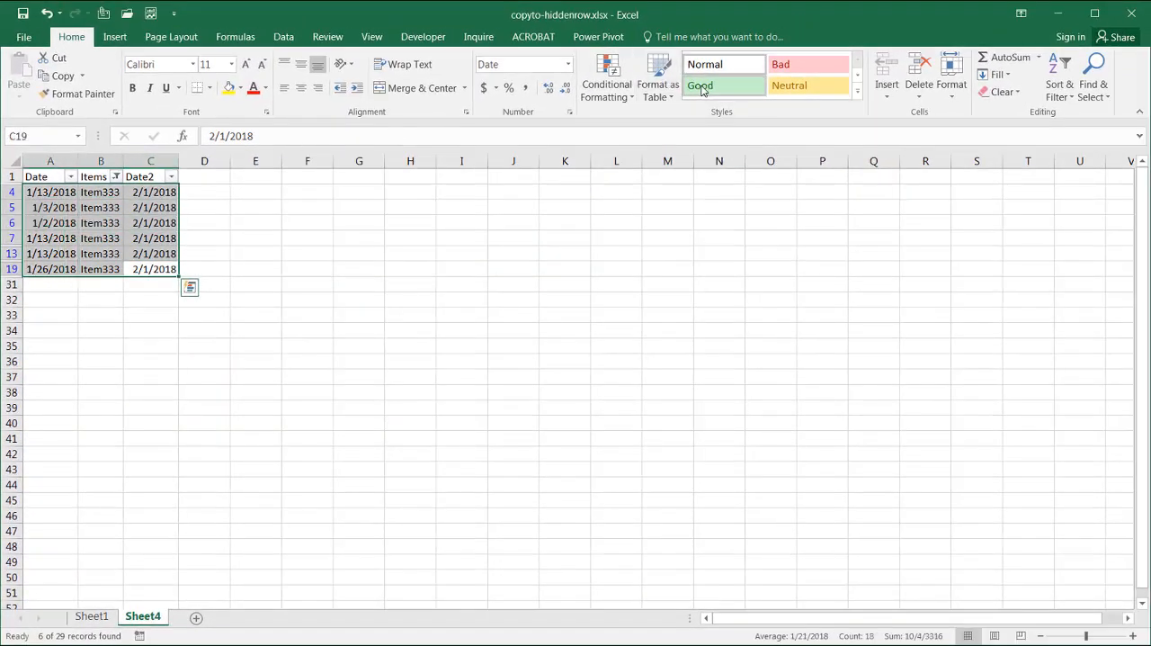
click(697, 90)
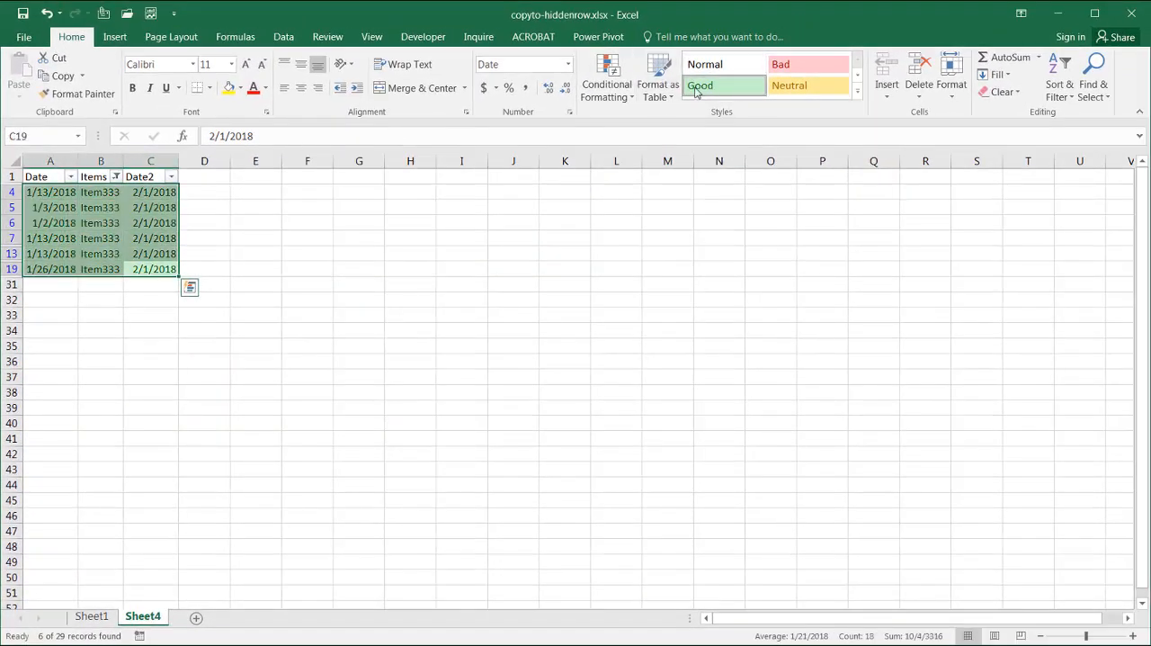
click(117, 177)
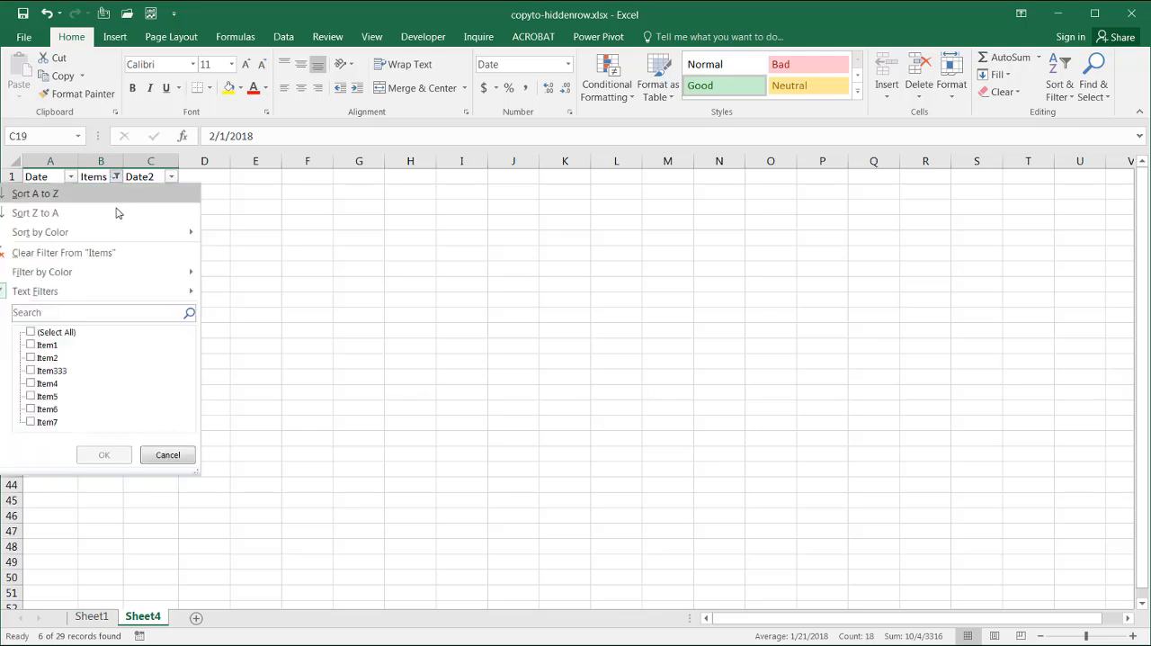
click(113, 252)
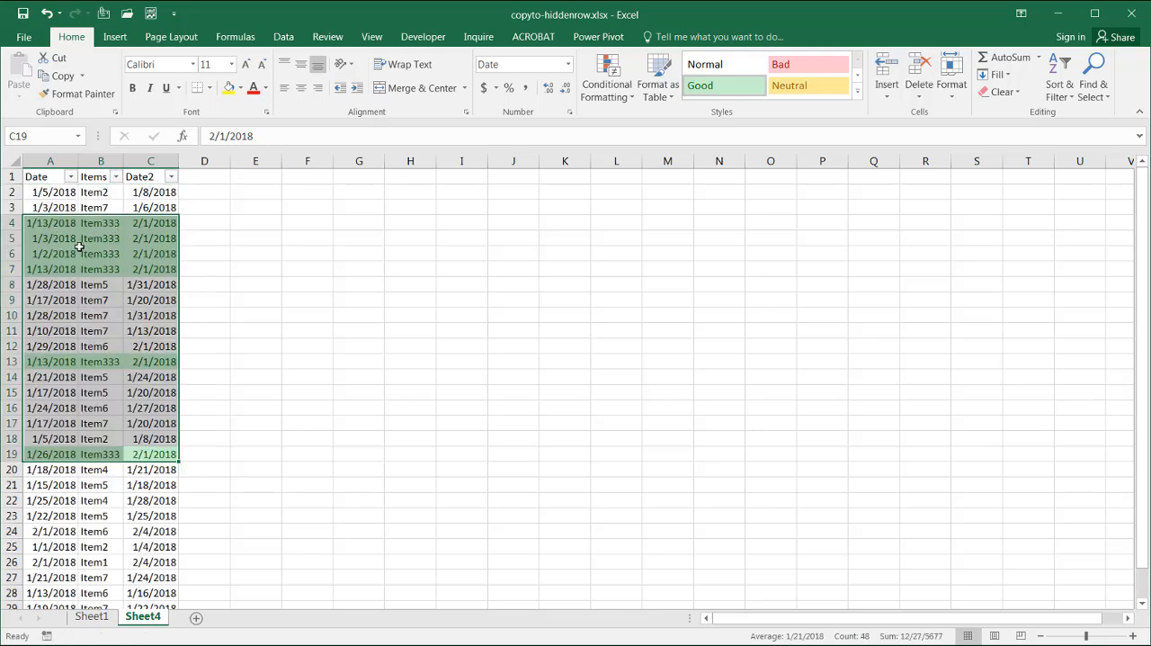
Filter the list by cell B4's Item333 value and restrict the selection of the filtered rows to visible cells only
click(96, 225)
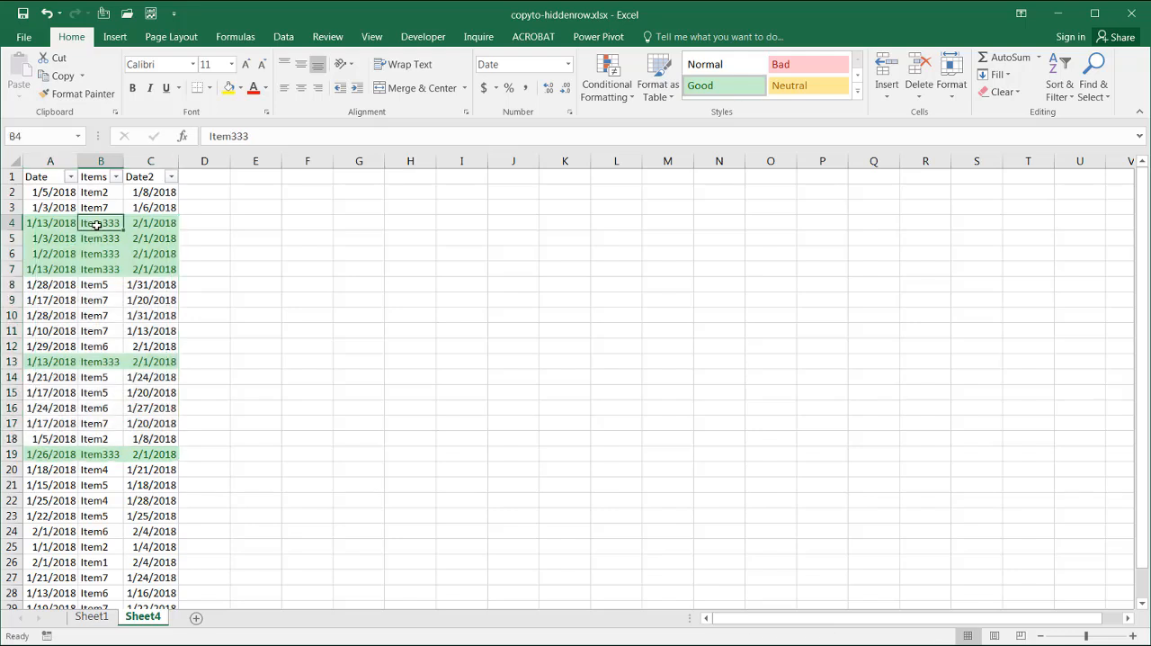
right_click(95, 225)
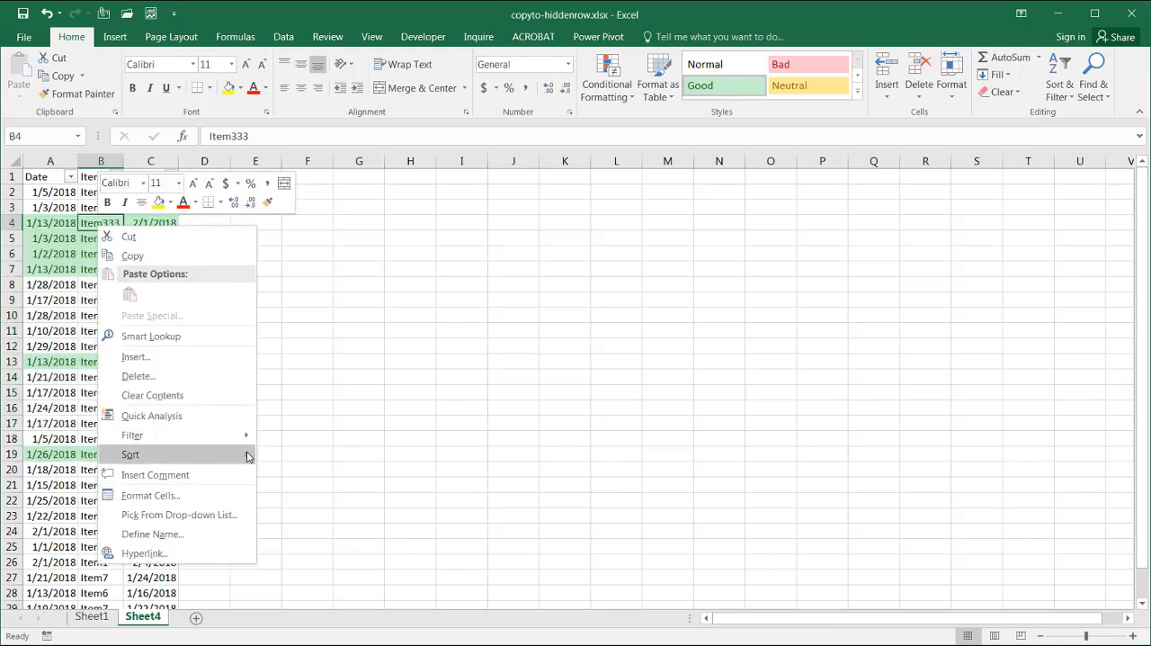
mouse_move(245, 436)
click(316, 476)
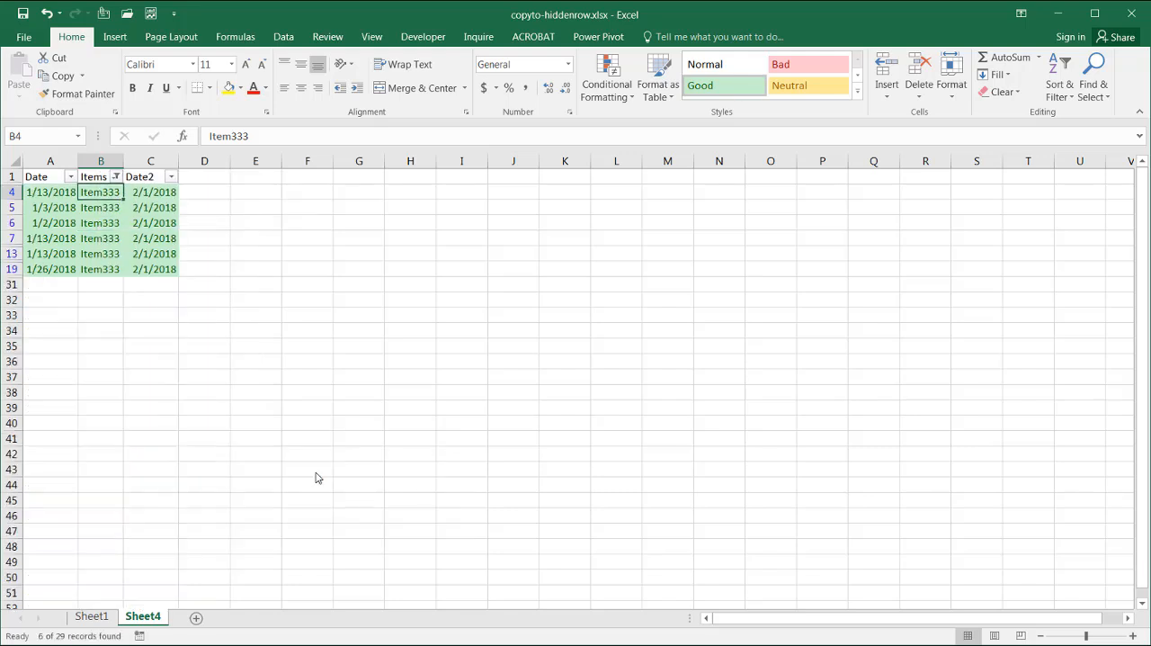
drag(173, 267, 34, 190)
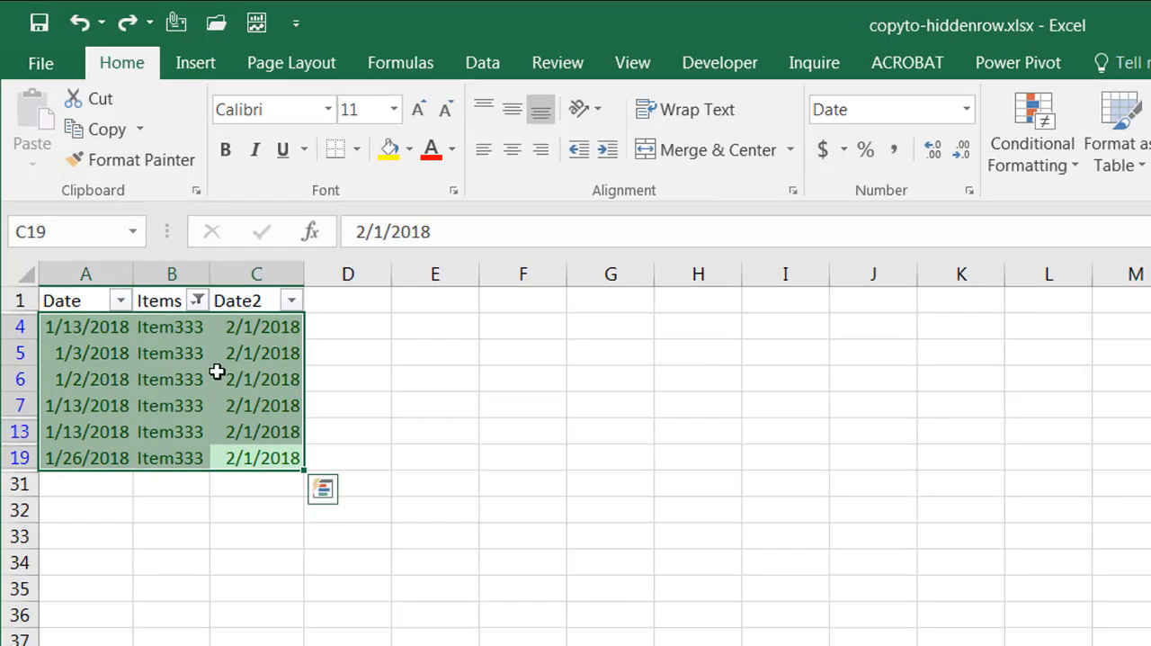
key(alt+semicolon)
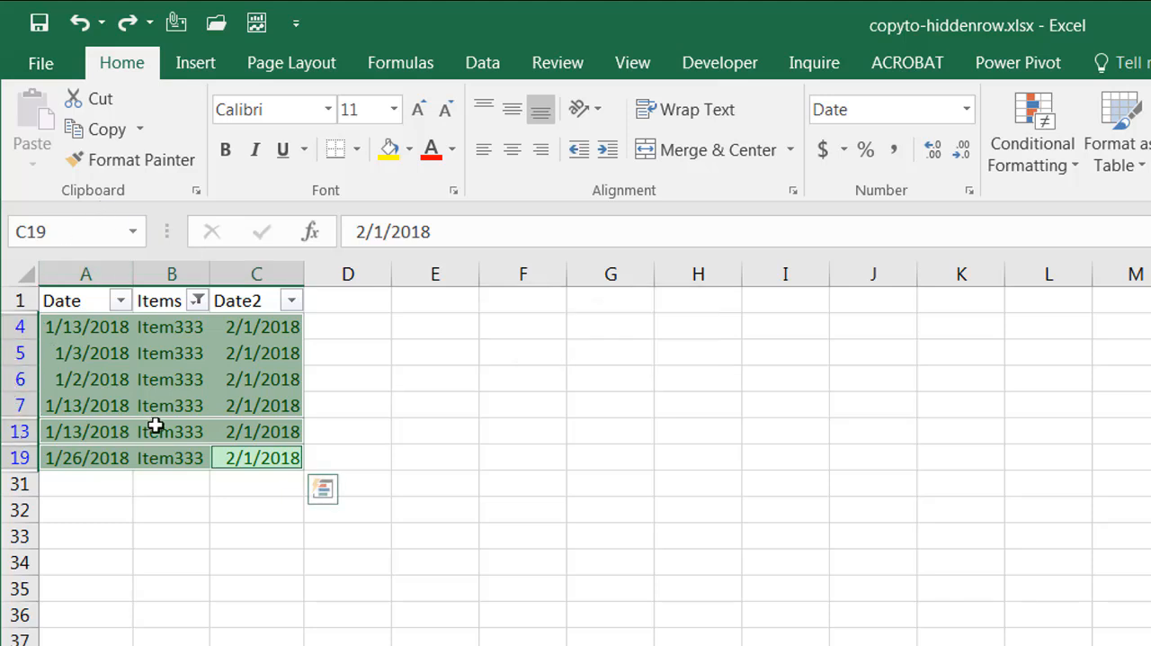
Clear the Items filter and hide the selected Item333 rows
click(197, 300)
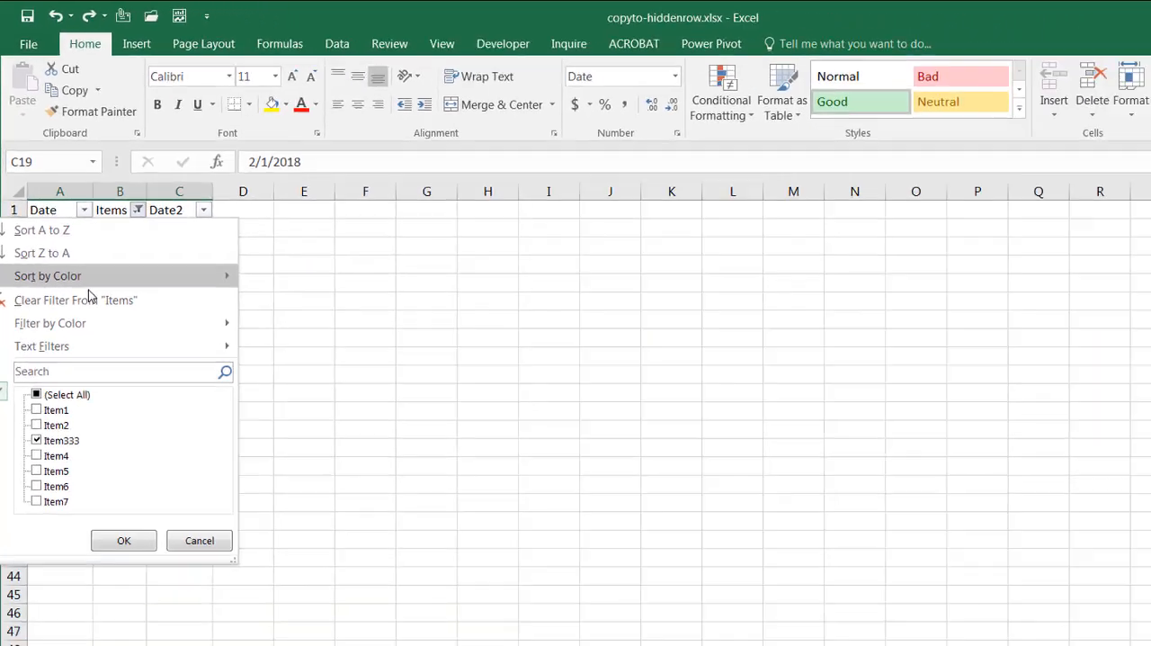
click(108, 430)
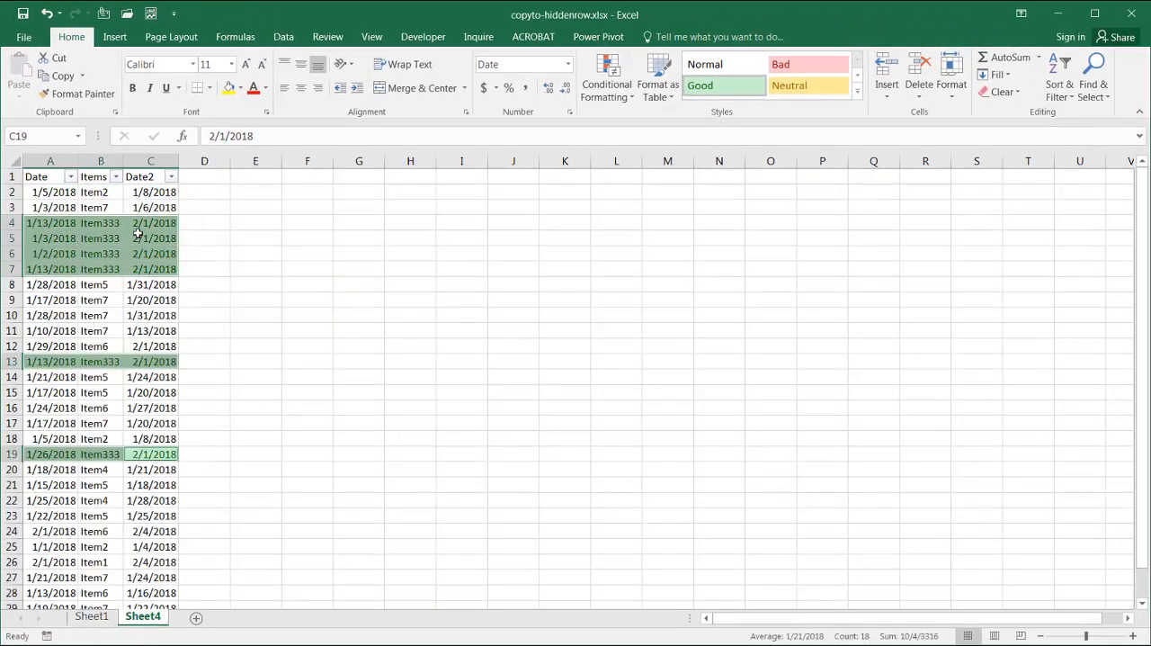
click(948, 99)
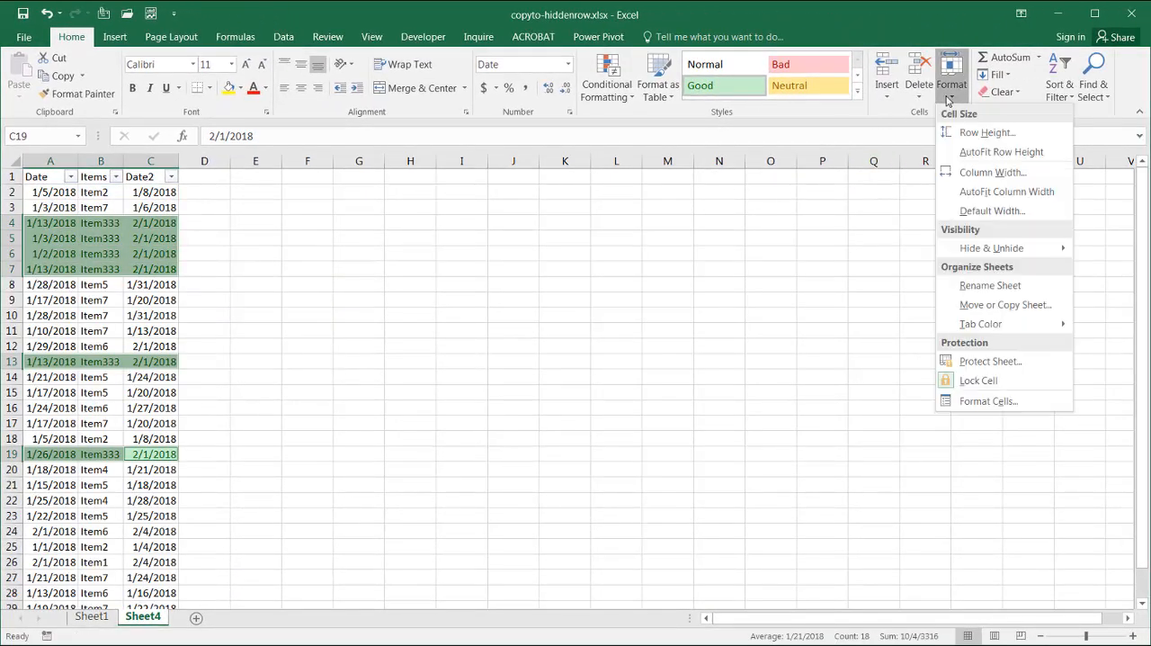
mouse_move(1005, 247)
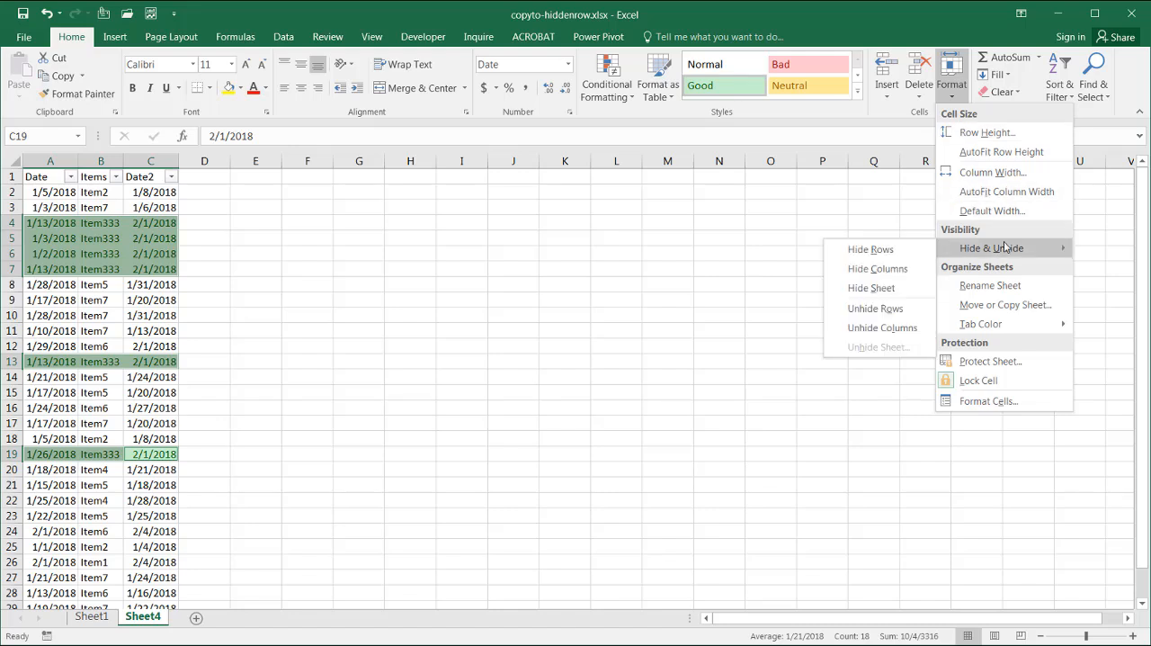
click(898, 255)
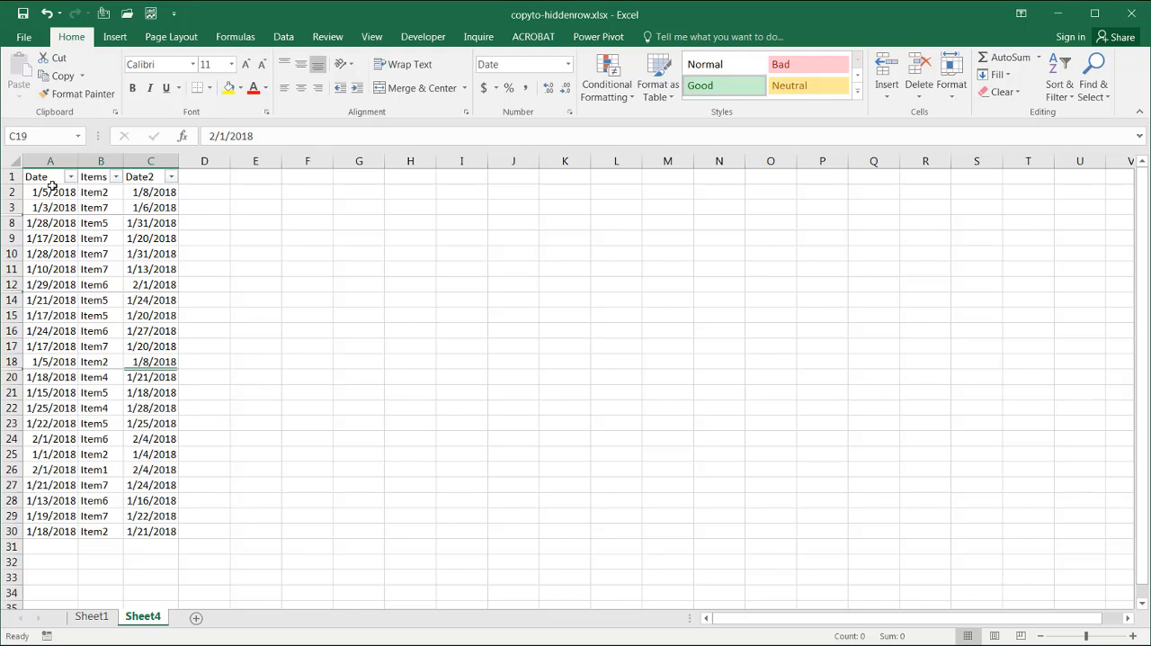
Select only the visible cells in A2:C30 and clear everything from them with Clear All
drag(52, 186, 164, 529)
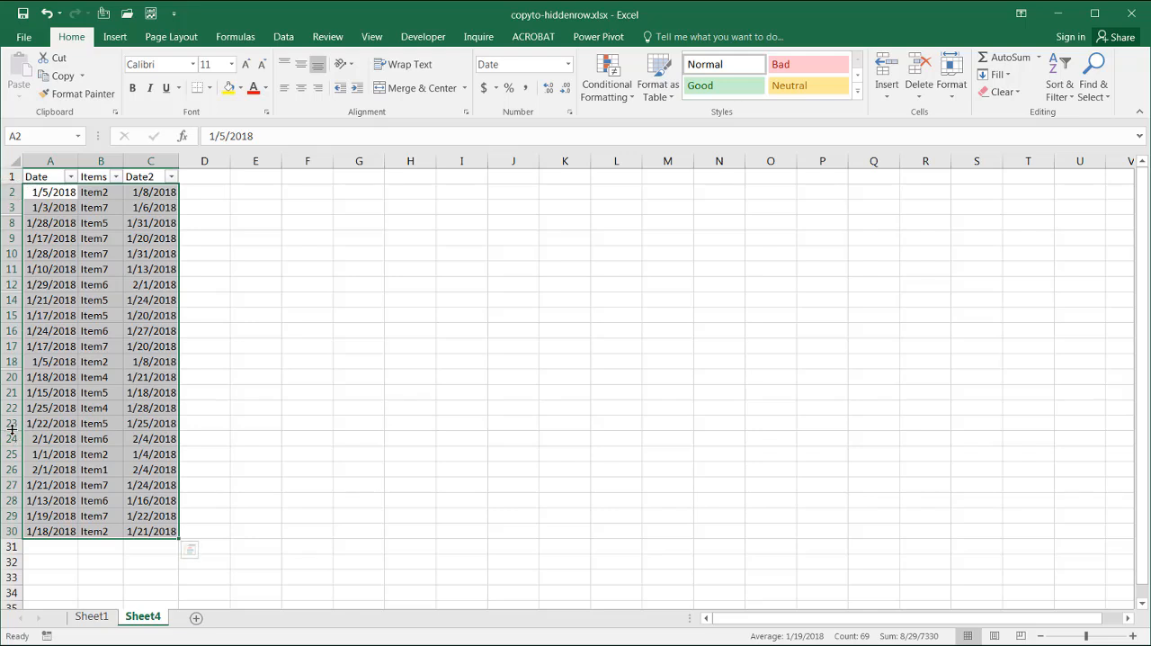
key(alt+semicolon)
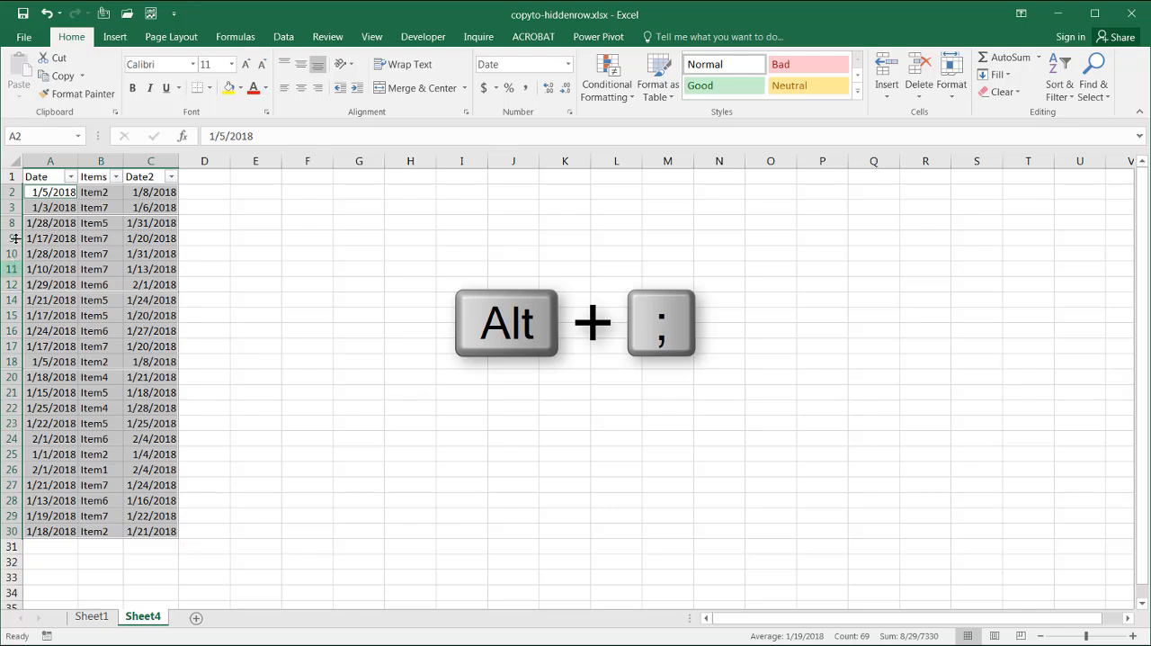
click(999, 92)
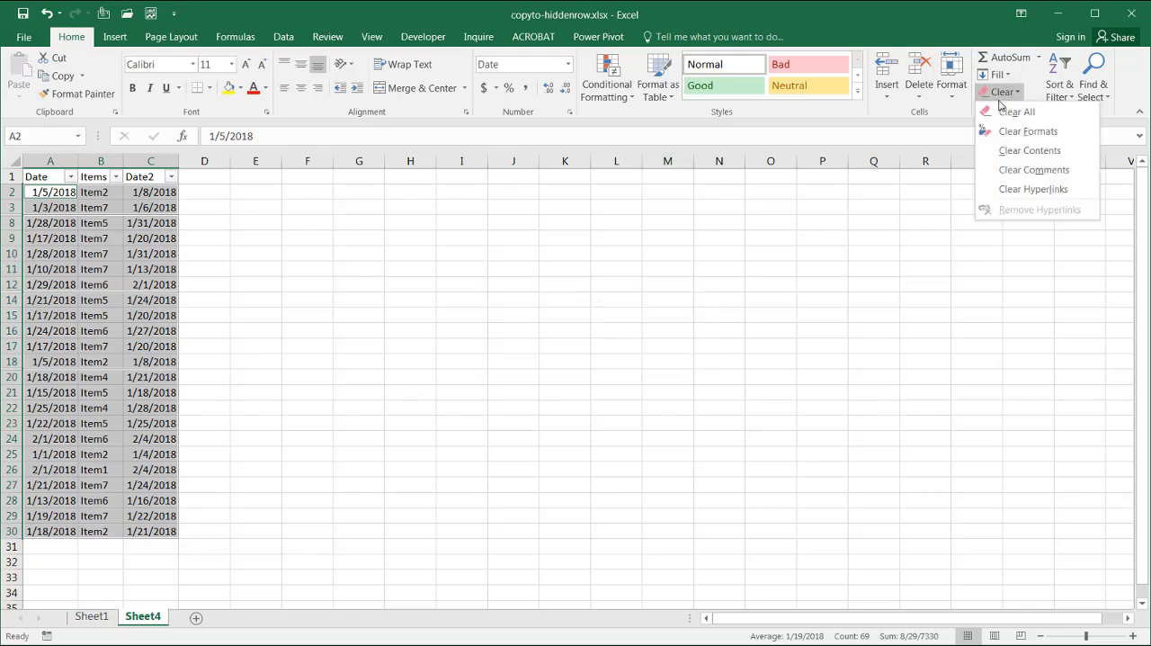
click(1014, 114)
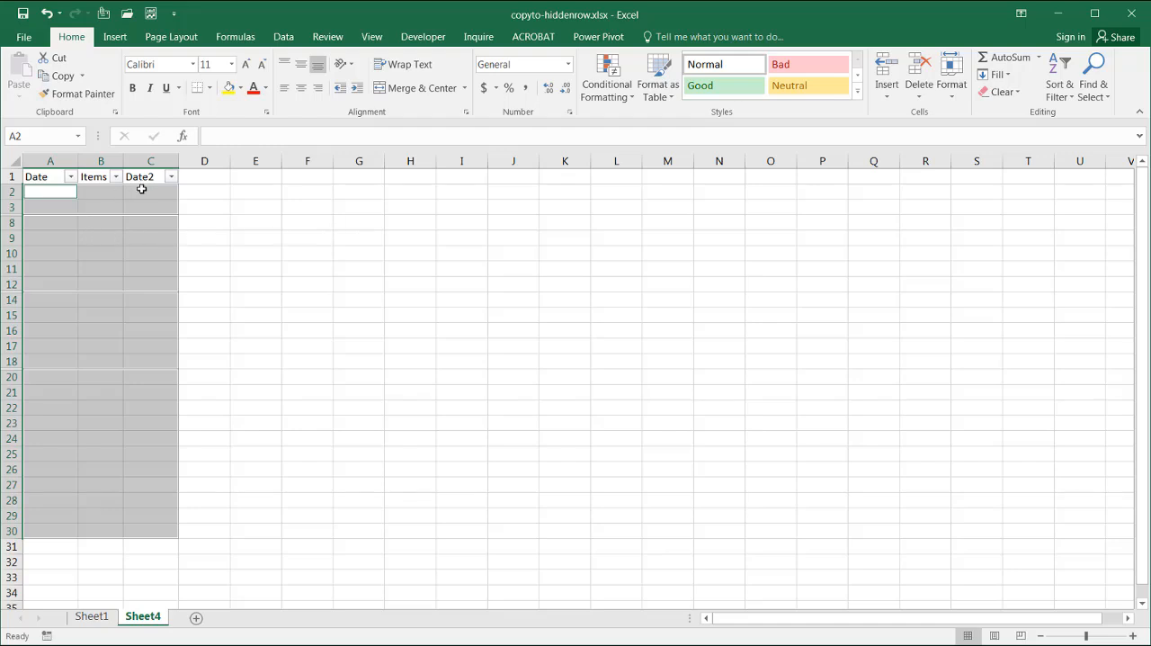
Unhide all hidden rows across the whole of Sheet4
click(11, 160)
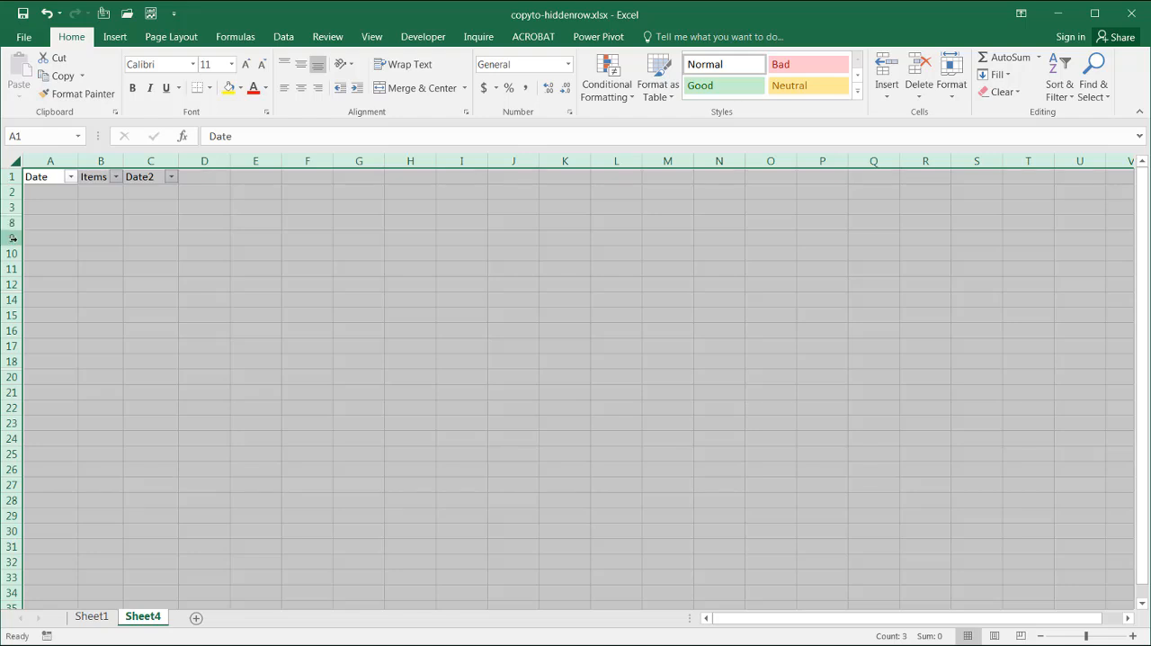
click(958, 106)
mouse_move(1018, 254)
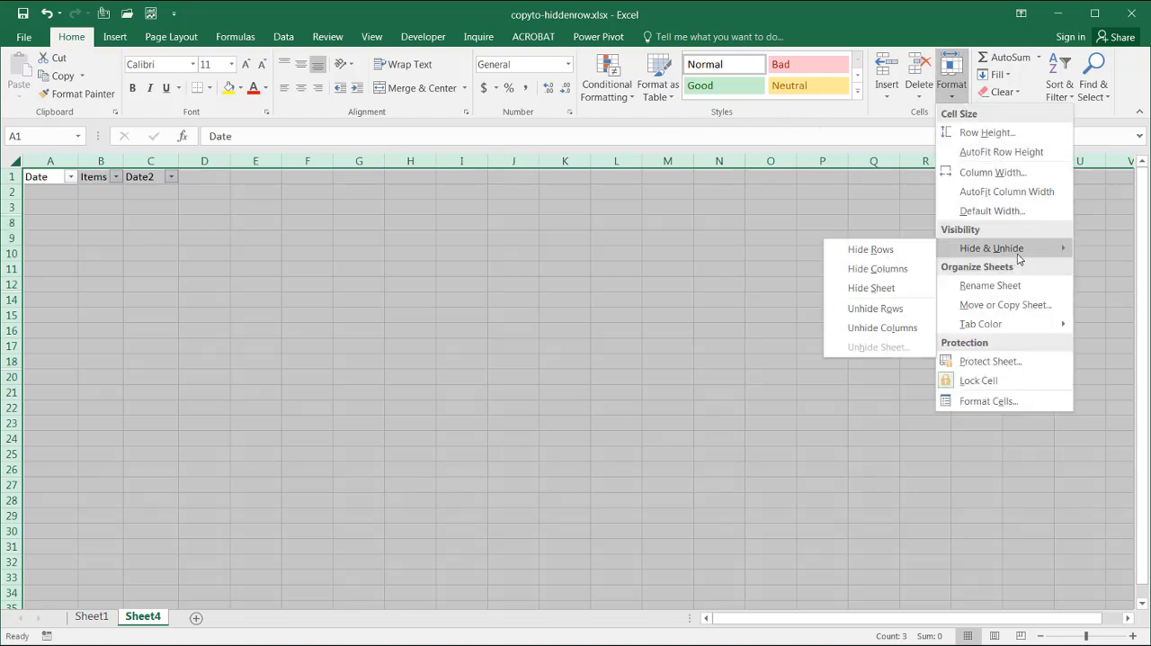
click(887, 309)
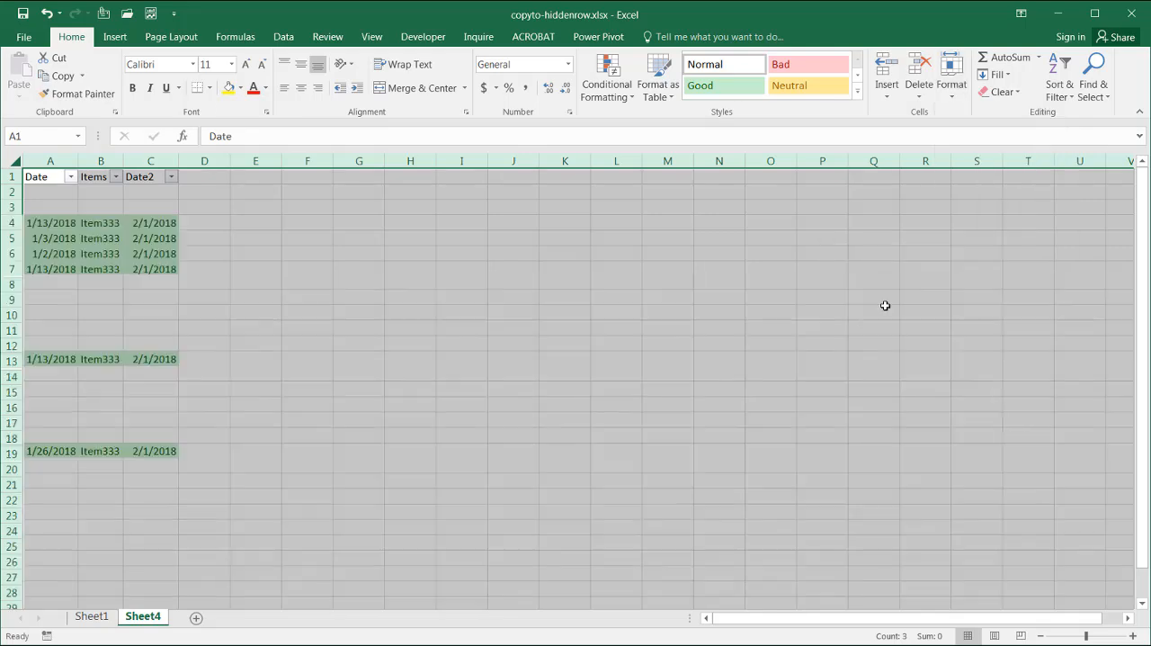
click(46, 219)
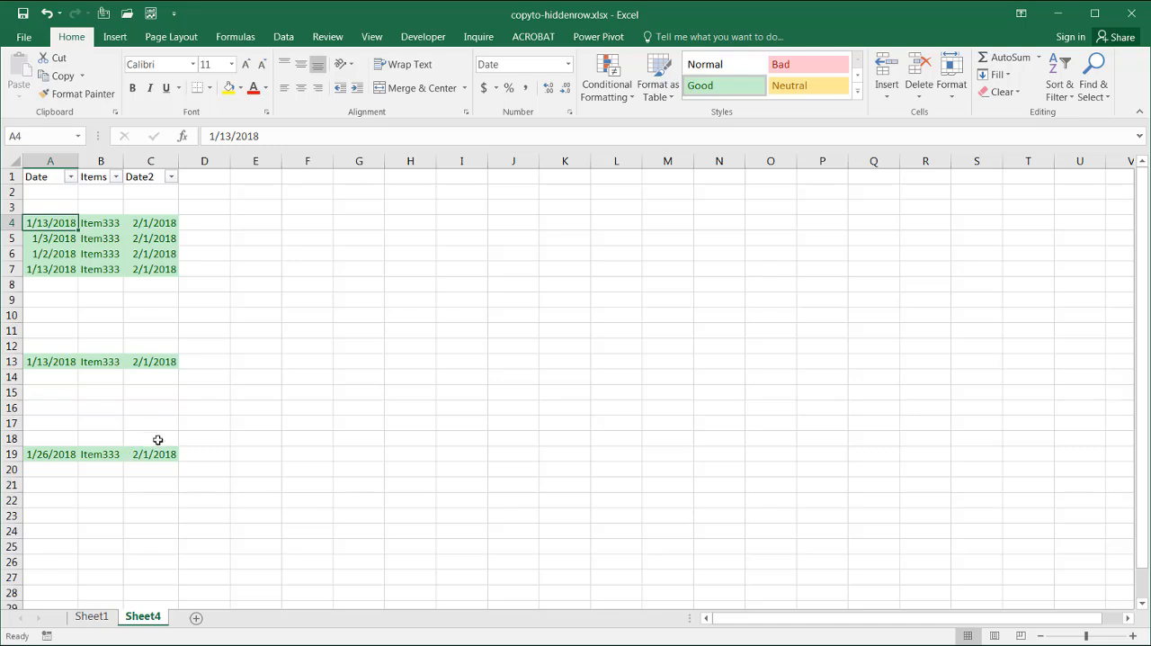
Check the original list on Sheet1 and return to Sheet4
click(88, 617)
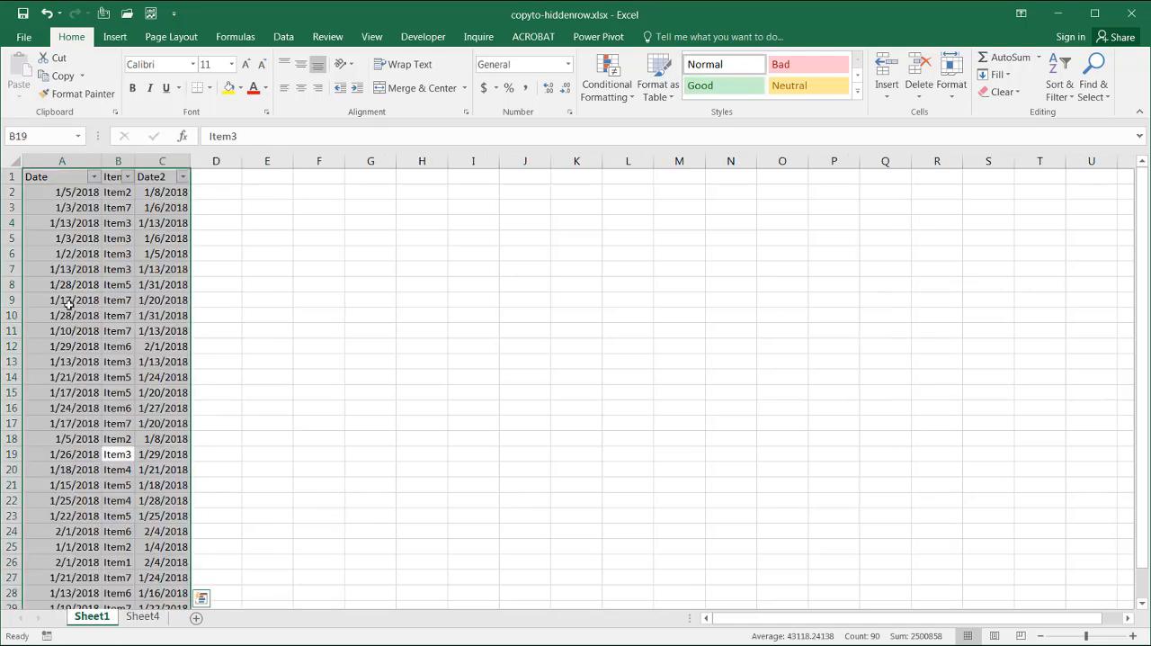
click(161, 253)
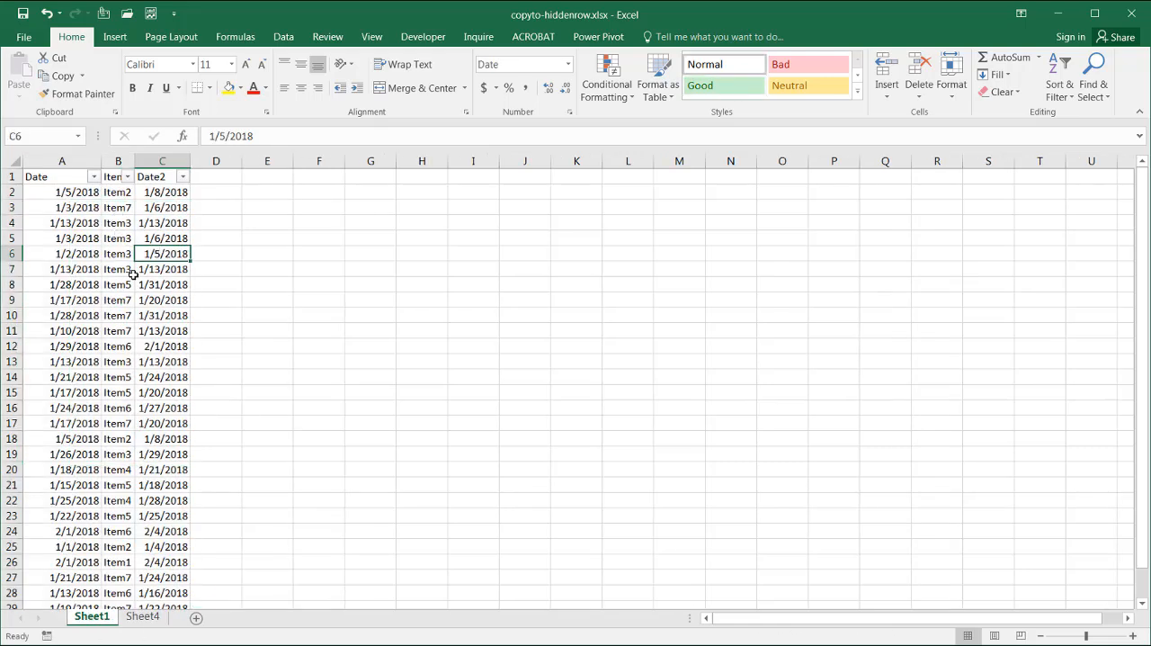
click(144, 617)
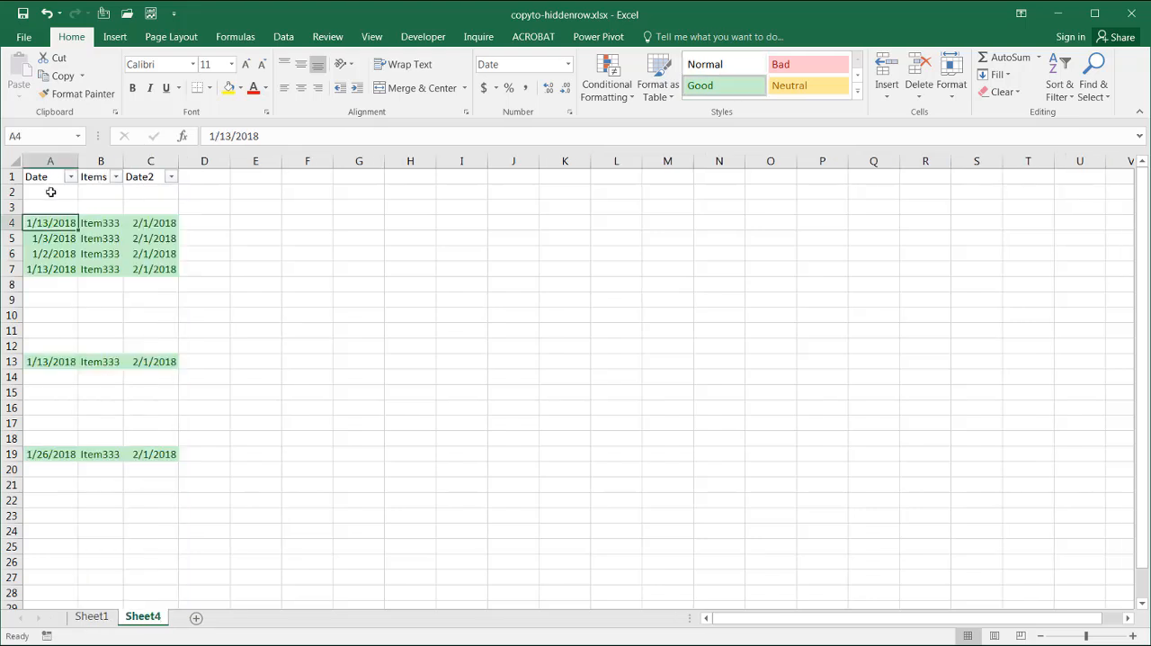
Copy the range A2:C19 on Sheet4 and select cell A2 on Sheet1 as the paste destination
drag(52, 191, 67, 455)
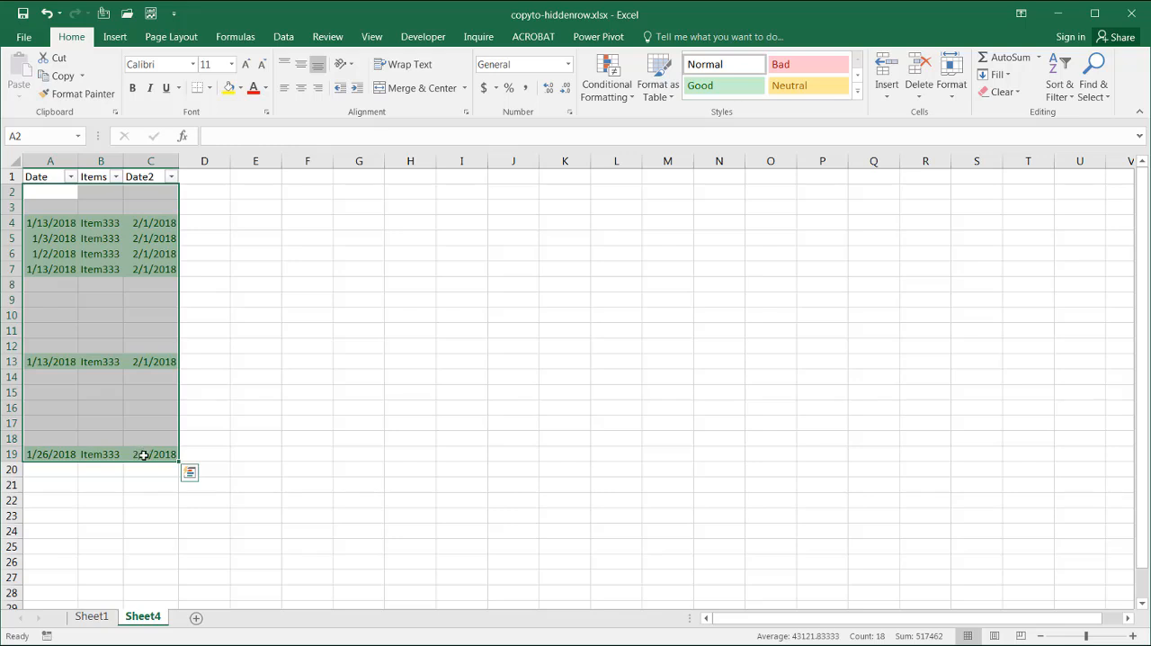
key(ctrl+c)
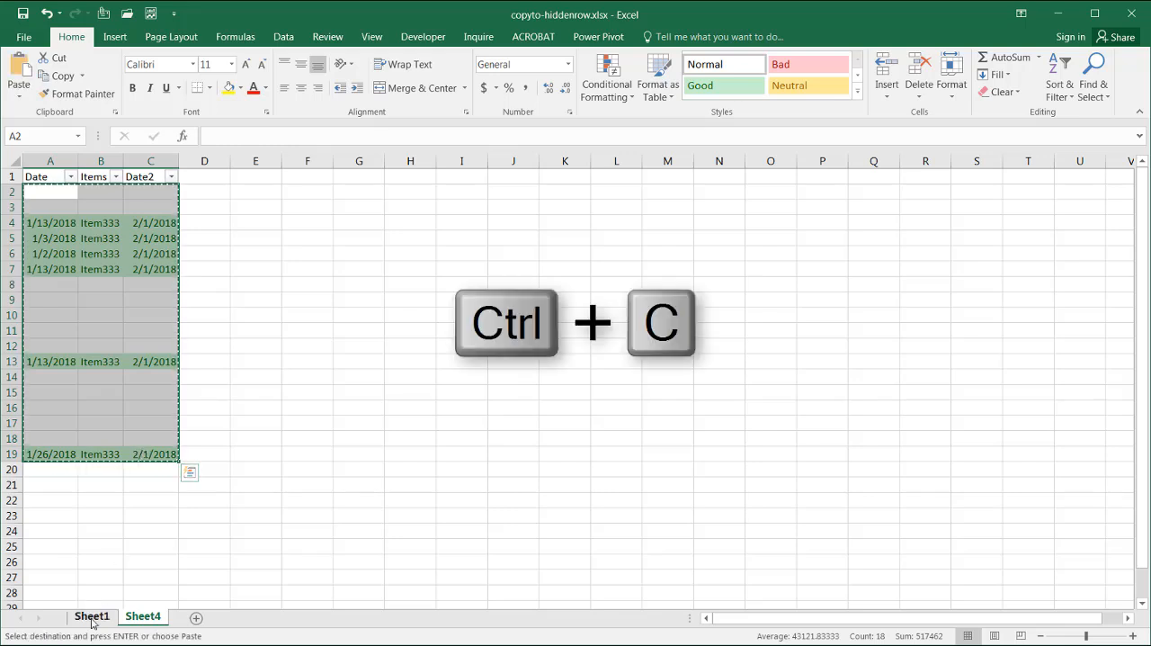
click(91, 617)
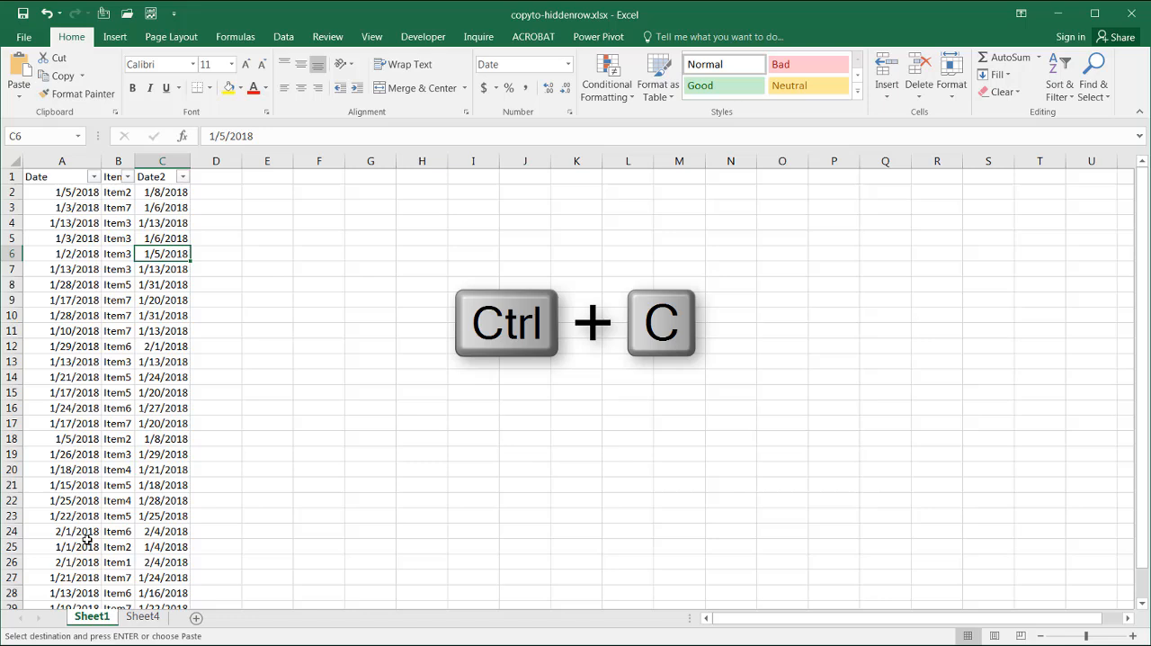
click(45, 192)
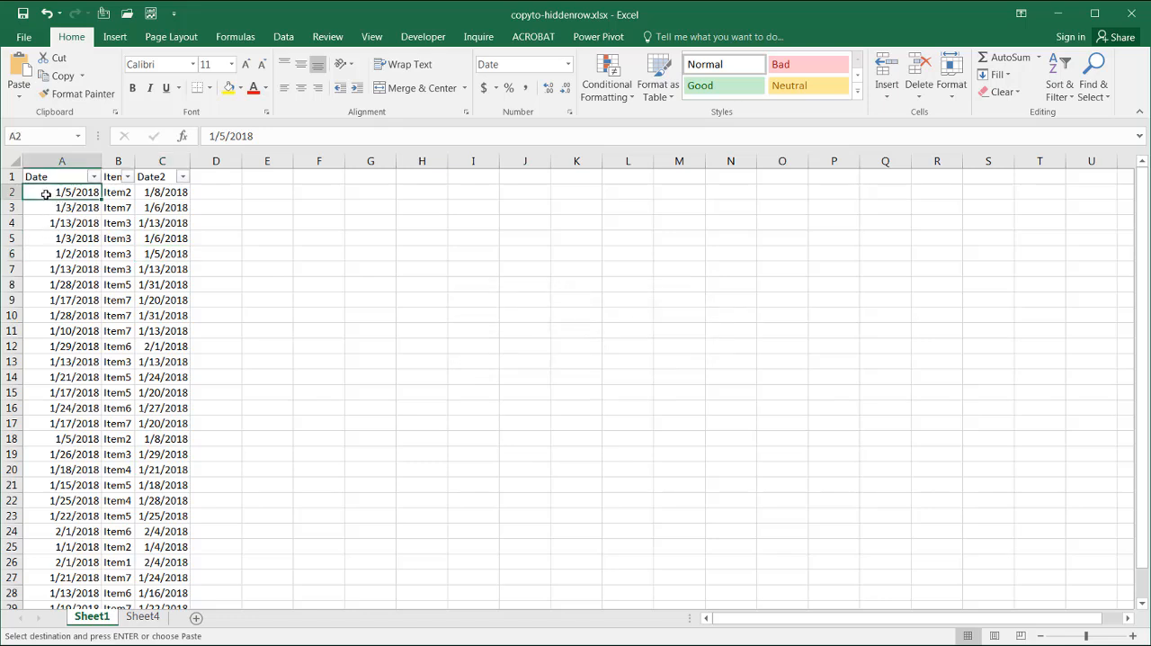
Paste all copied content over the Sheet1 list from A2 using Paste Special with Skip blanks enabled
click(19, 90)
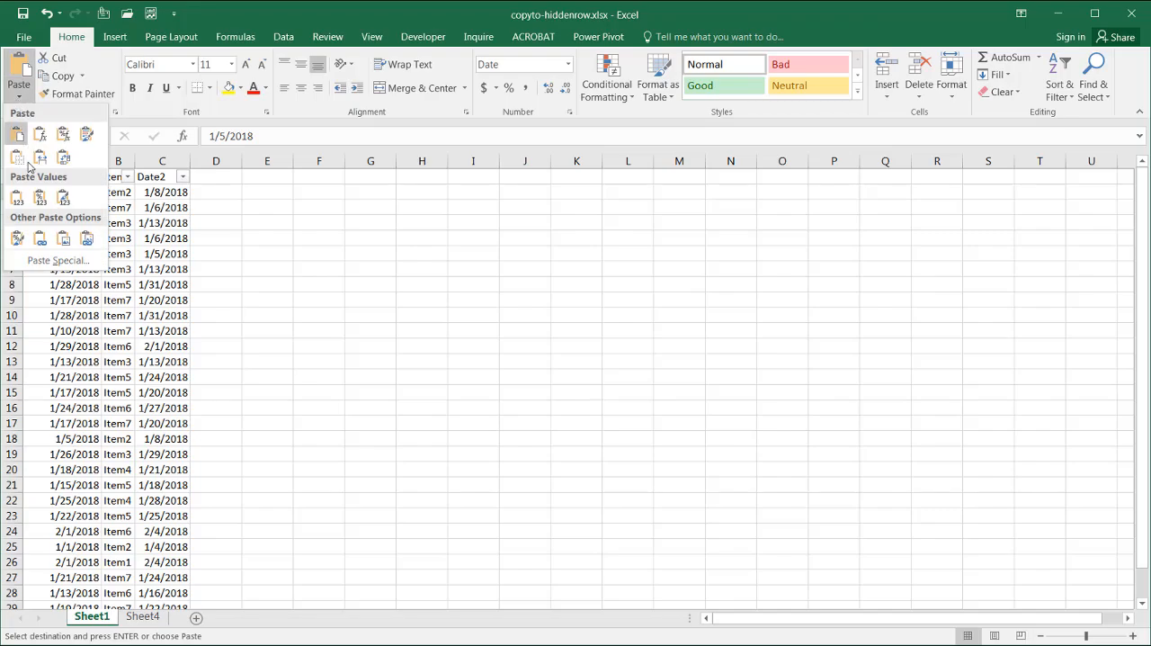
click(50, 261)
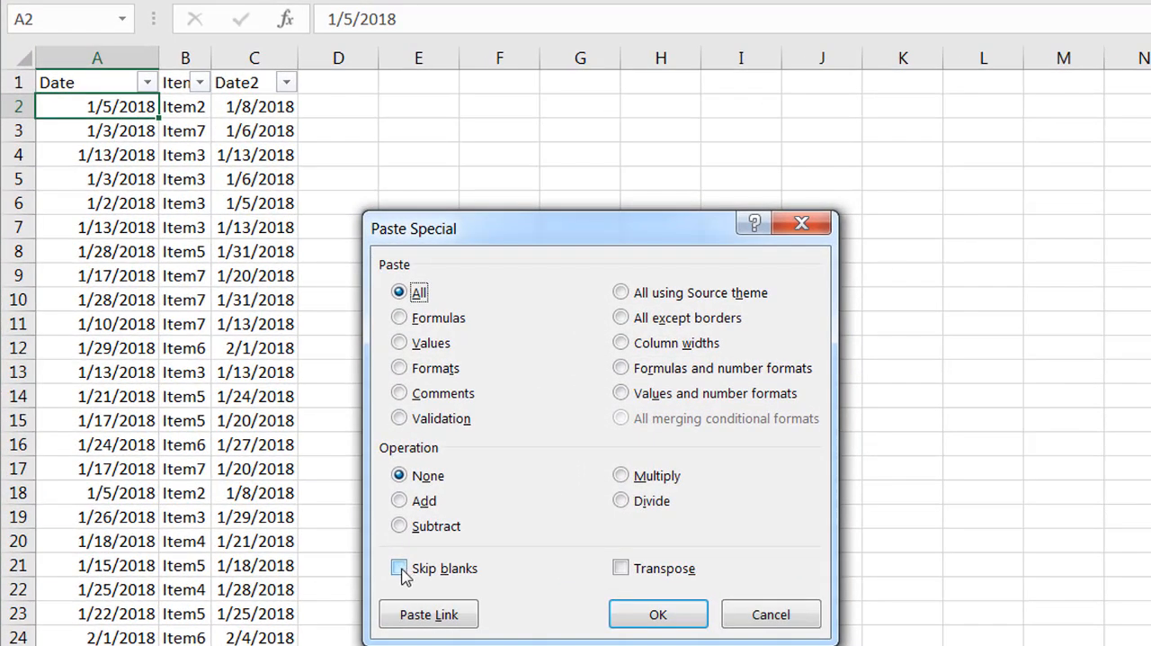
click(399, 568)
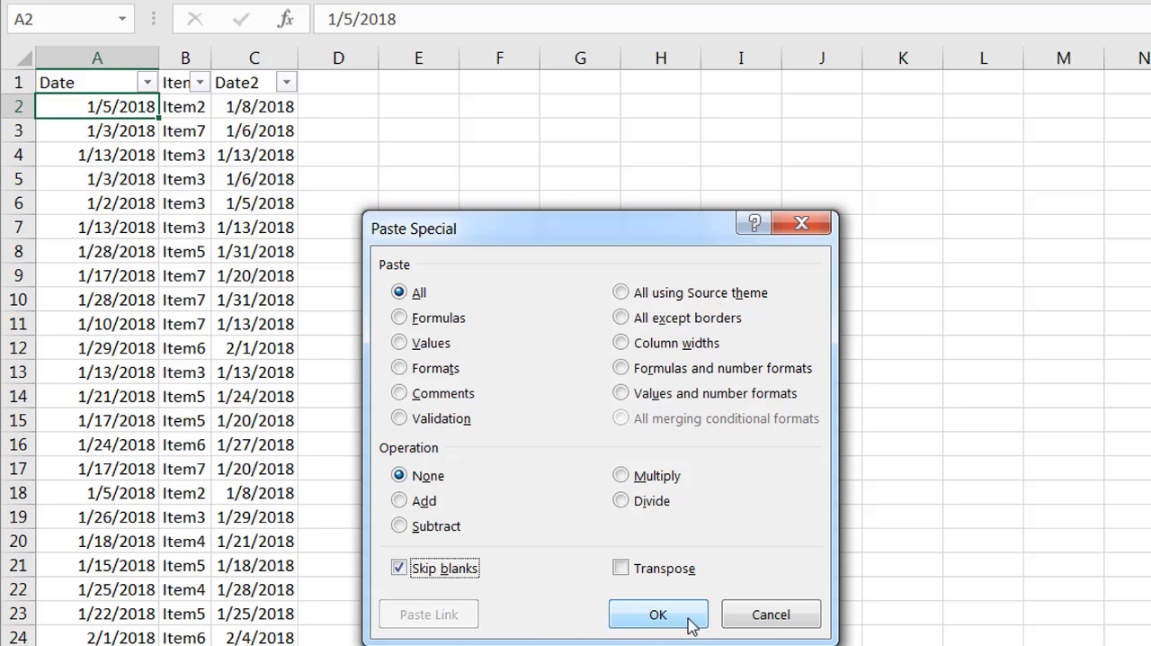
click(657, 614)
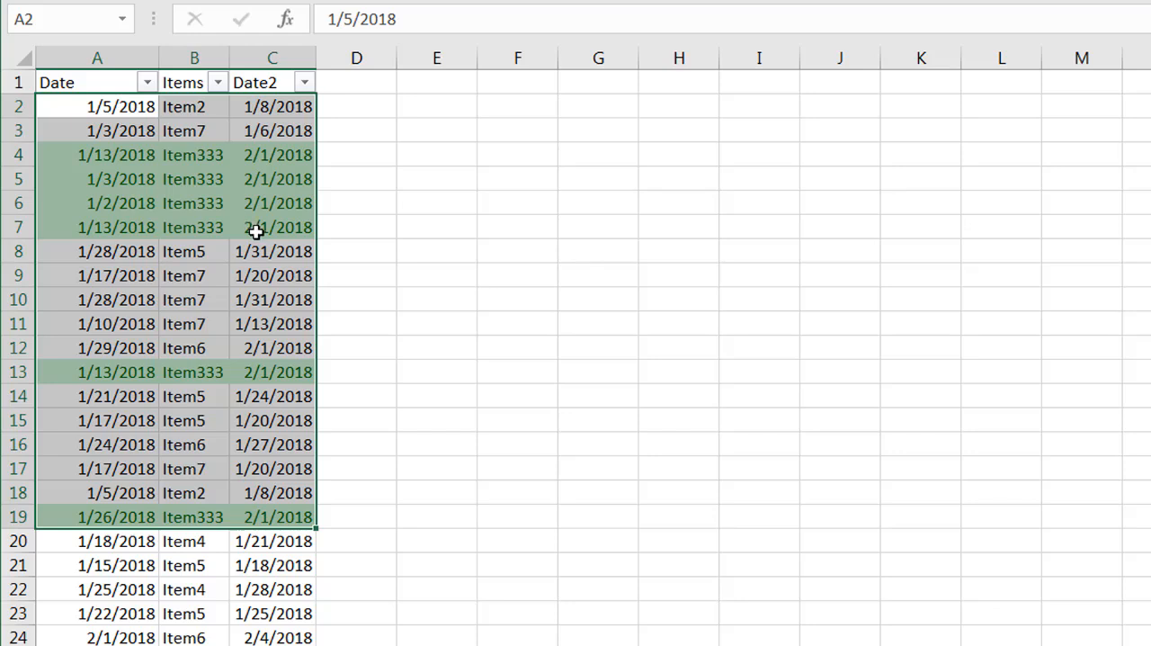
click(251, 227)
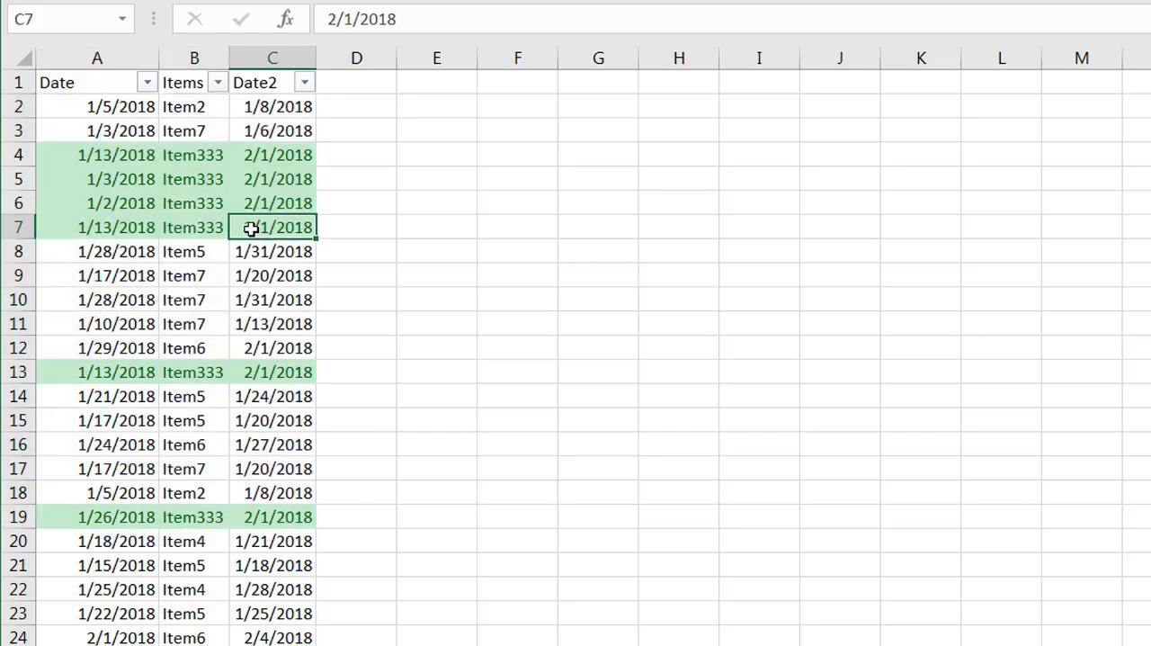
click(186, 280)
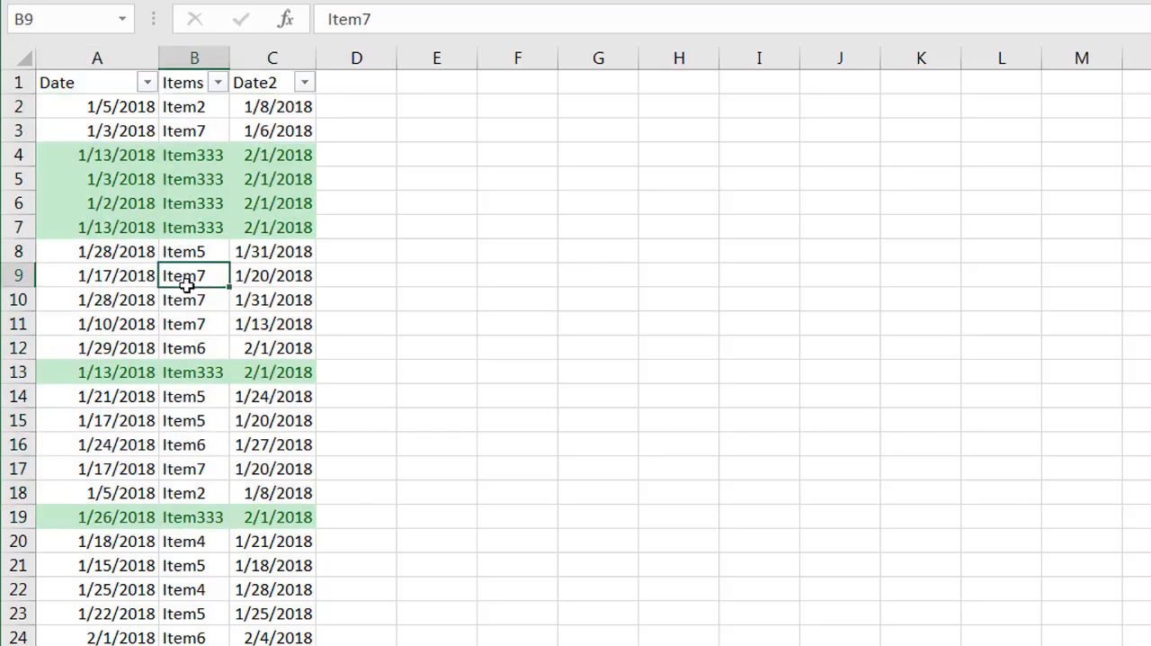
click(260, 327)
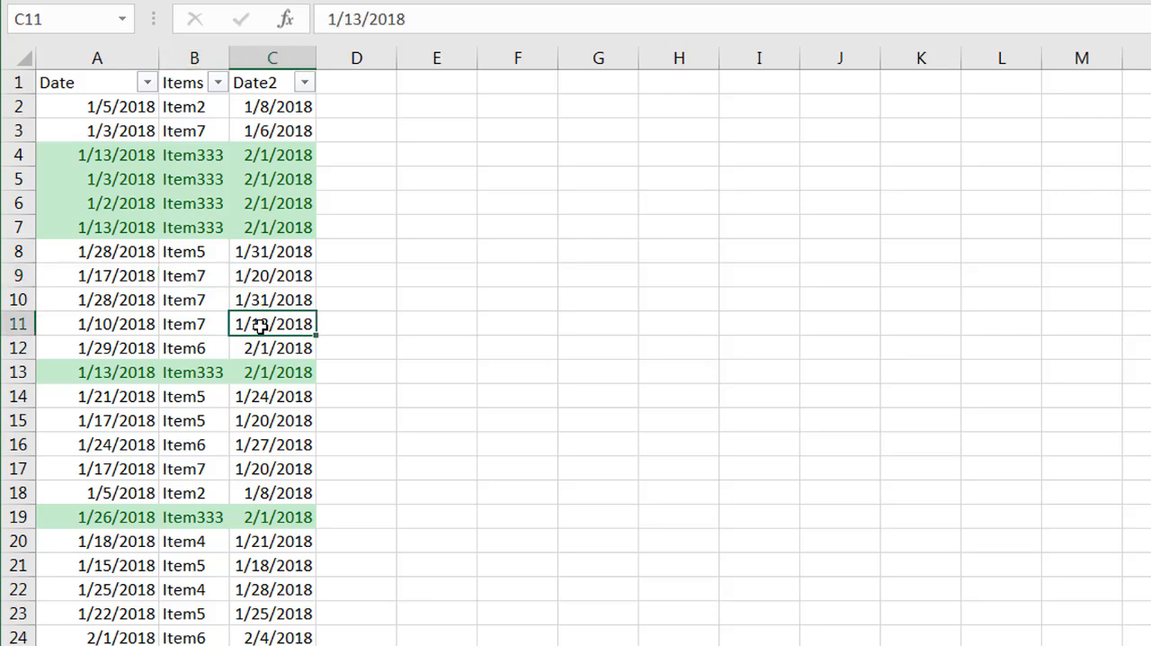